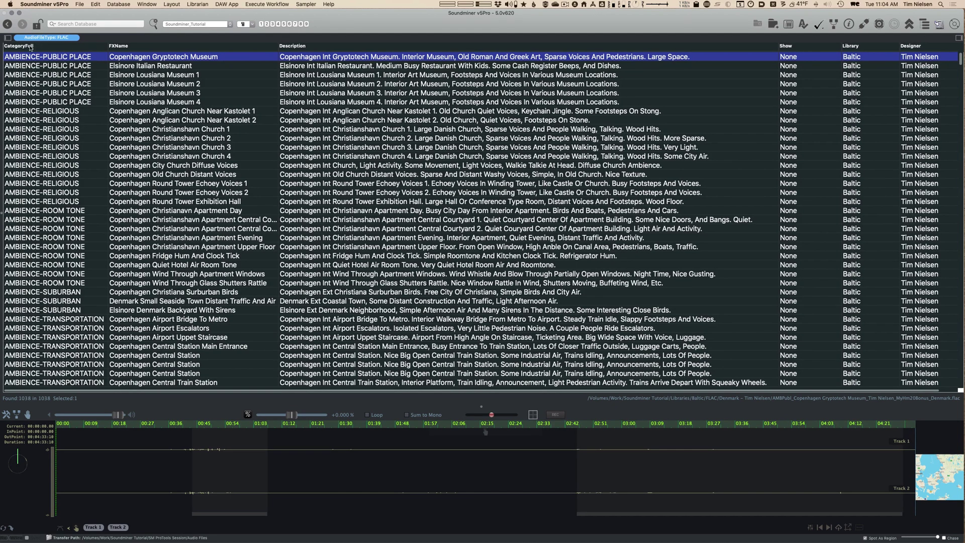
# Step: Reorder the results columns to FXName, Description, CategoryFull, and add a Location column between Description and CategoryFull
pyautogui.moveTo(30, 46); pyautogui.dragTo(242, 55)
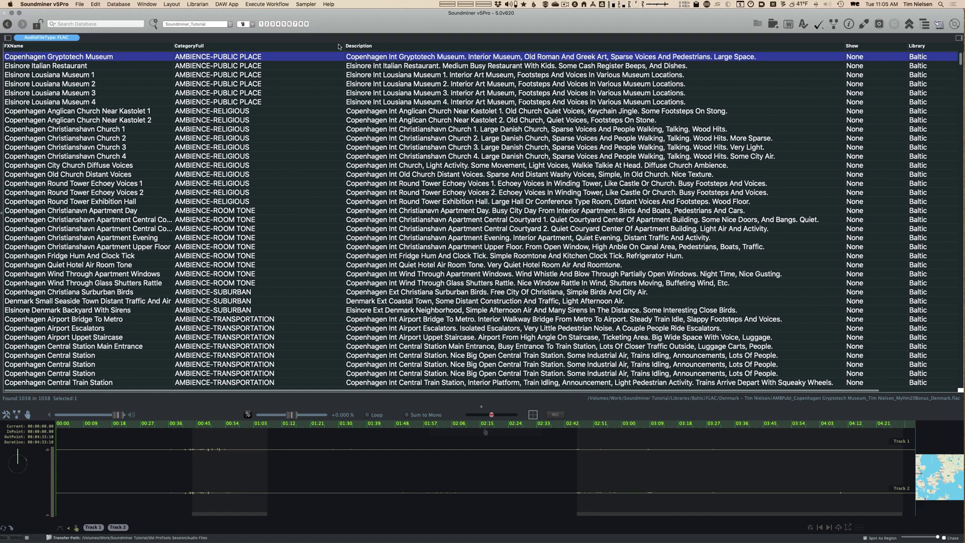
pyautogui.moveTo(361, 48); pyautogui.dragTo(236, 47)
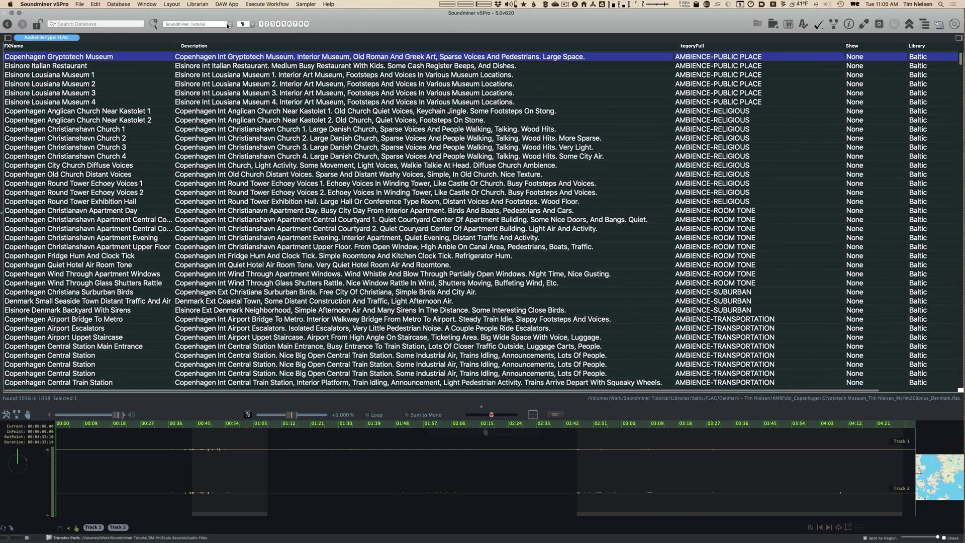
pyautogui.click(245, 23)
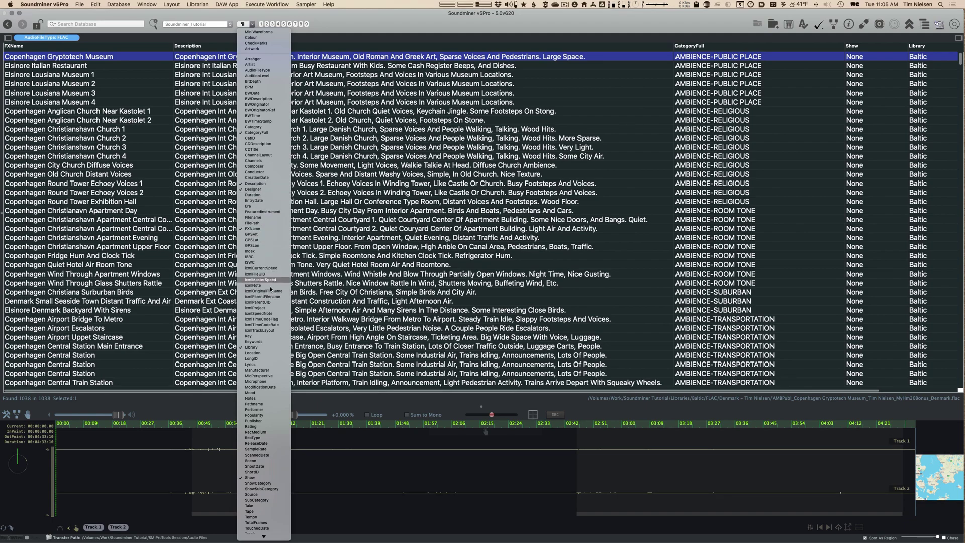
pyautogui.press('Escape')
pyautogui.scroll(-1, 509, 217)
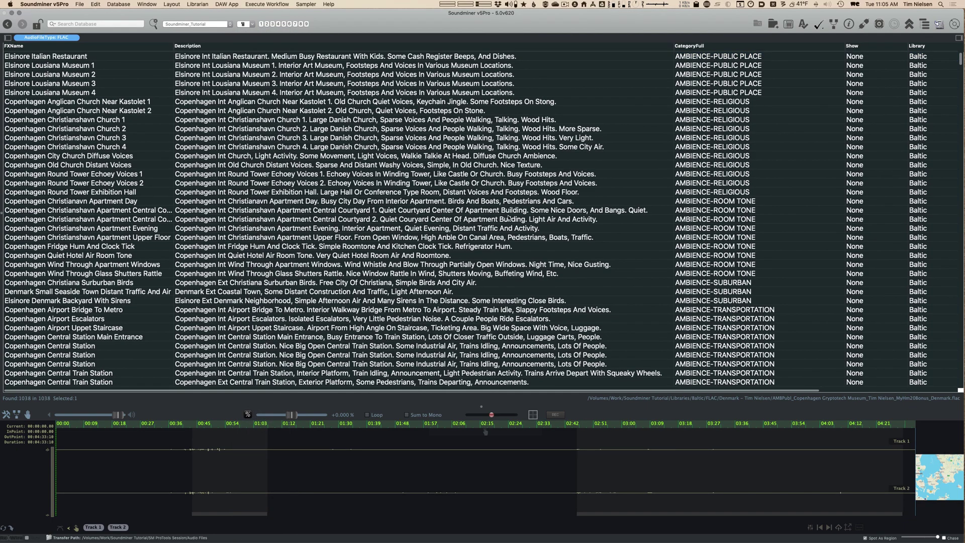
pyautogui.hscroll(5, 881, 180)
pyautogui.moveTo(887, 46); pyautogui.dragTo(521, 46)
pyautogui.hscroll(-5, 355, 78)
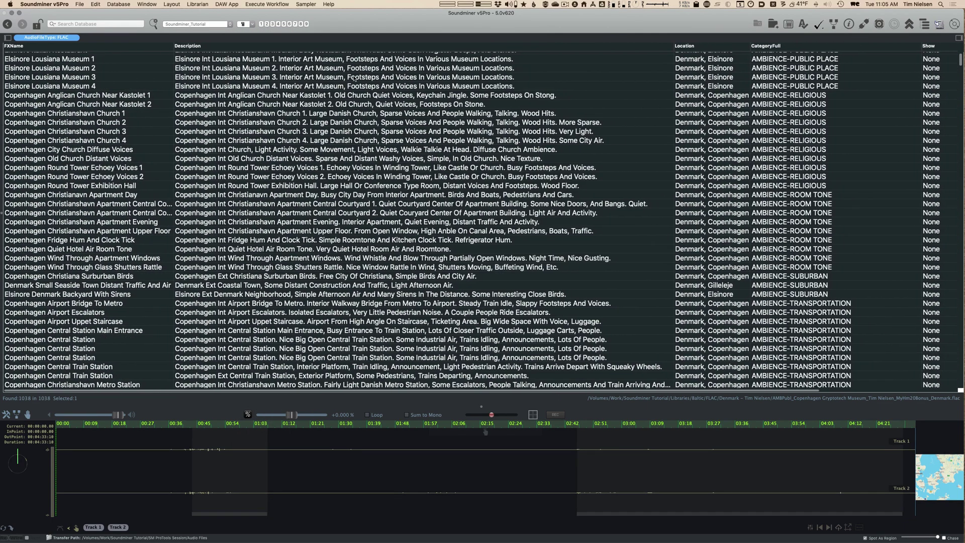
# Step: Open the toolbar customization options
pyautogui.rightClick(417, 18)
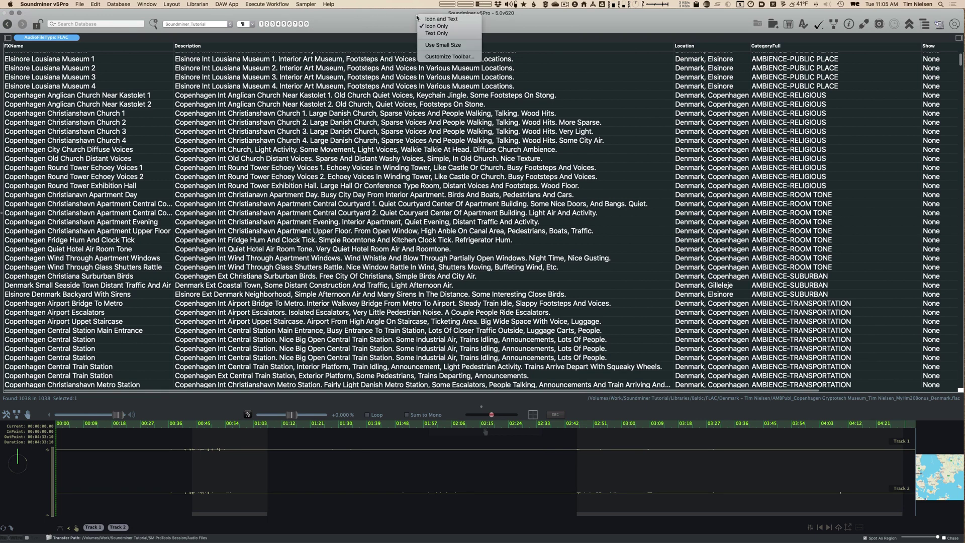
pyautogui.click(436, 56)
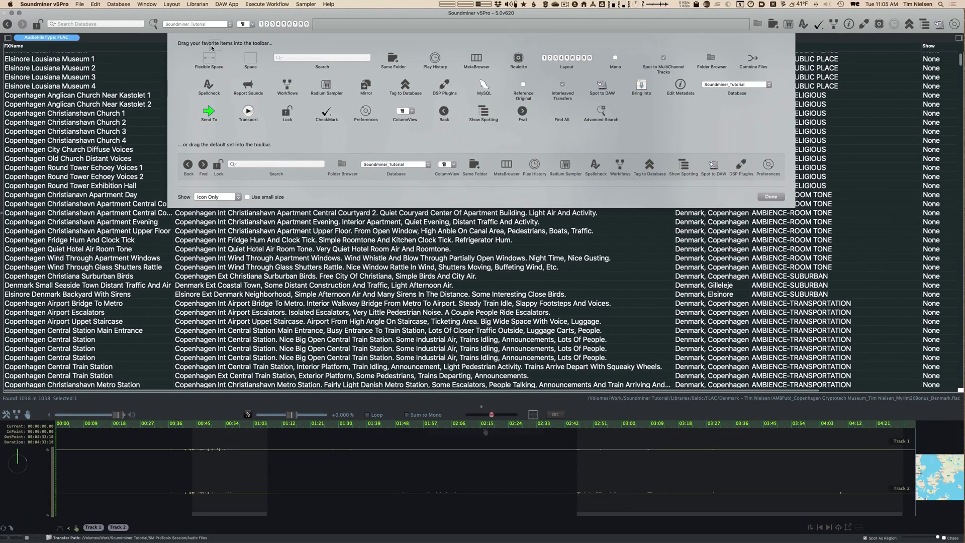
# Step: Try adding a space and rearranging the toolbar, removing items until only Back and Fwd remain
pyautogui.moveTo(212, 48); pyautogui.dragTo(176, 27)
pyautogui.moveTo(209, 60); pyautogui.dragTo(184, 39)
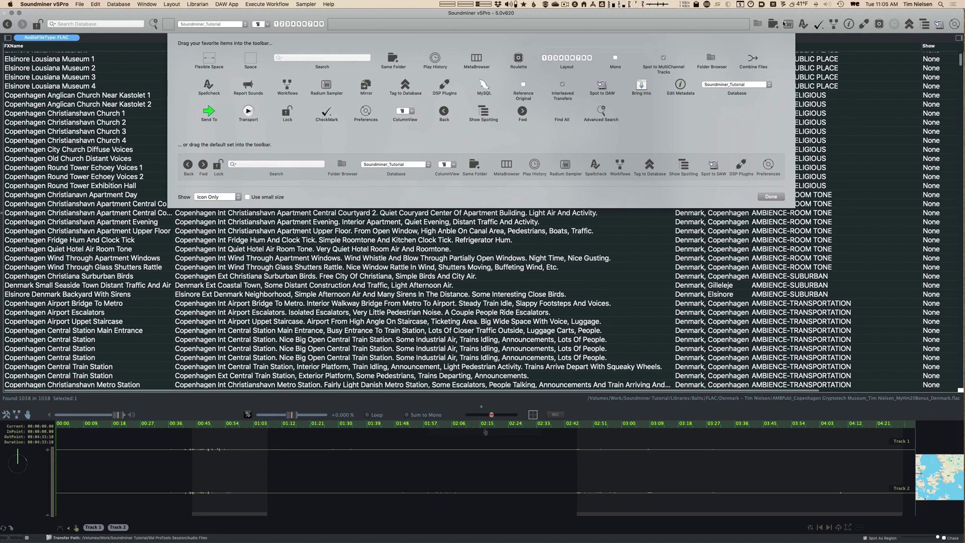
pyautogui.moveTo(775, 24); pyautogui.dragTo(787, 83)
pyautogui.moveTo(477, 165); pyautogui.dragTo(784, 27)
pyautogui.moveTo(88, 25); pyautogui.dragTo(91, 59)
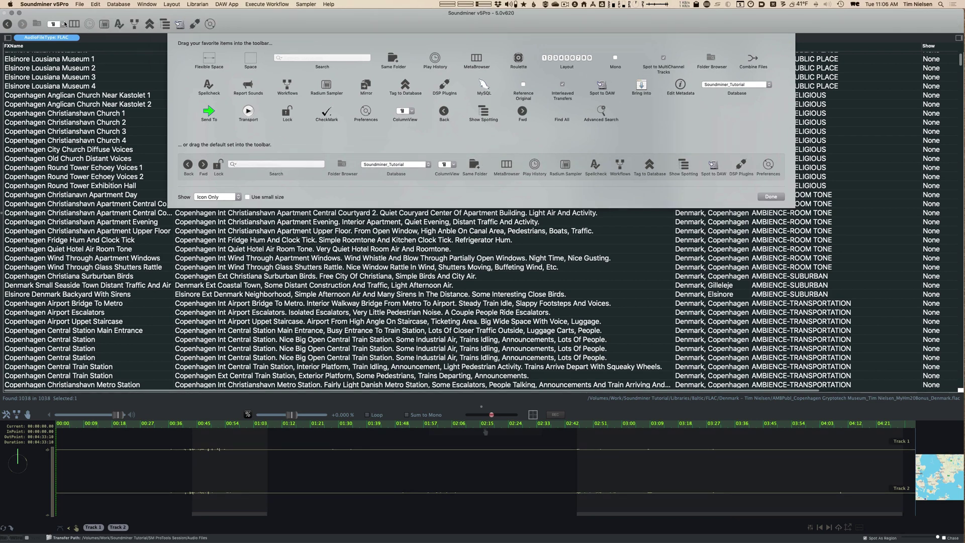
pyautogui.moveTo(56, 24); pyautogui.dragTo(63, 56)
pyautogui.moveTo(55, 24); pyautogui.dragTo(51, 50)
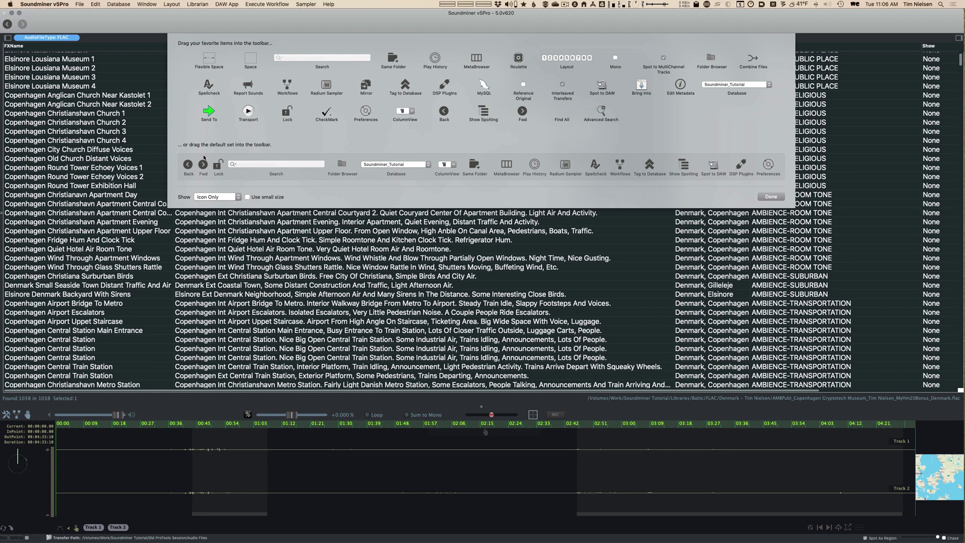
# Step: Restore the default toolbar set, try a flexible space in different positions and remove it
pyautogui.moveTo(203, 158); pyautogui.dragTo(135, 25)
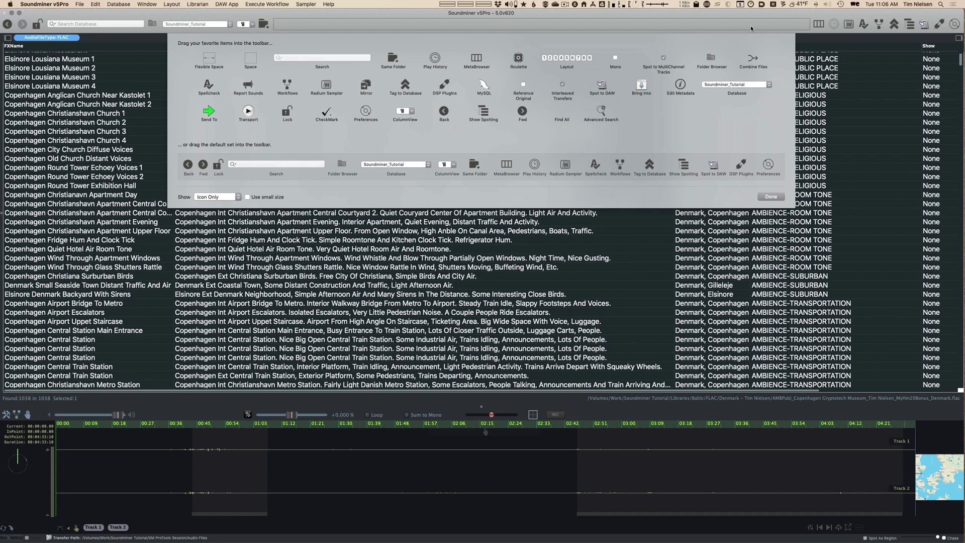
pyautogui.moveTo(401, 24); pyautogui.dragTo(363, 27)
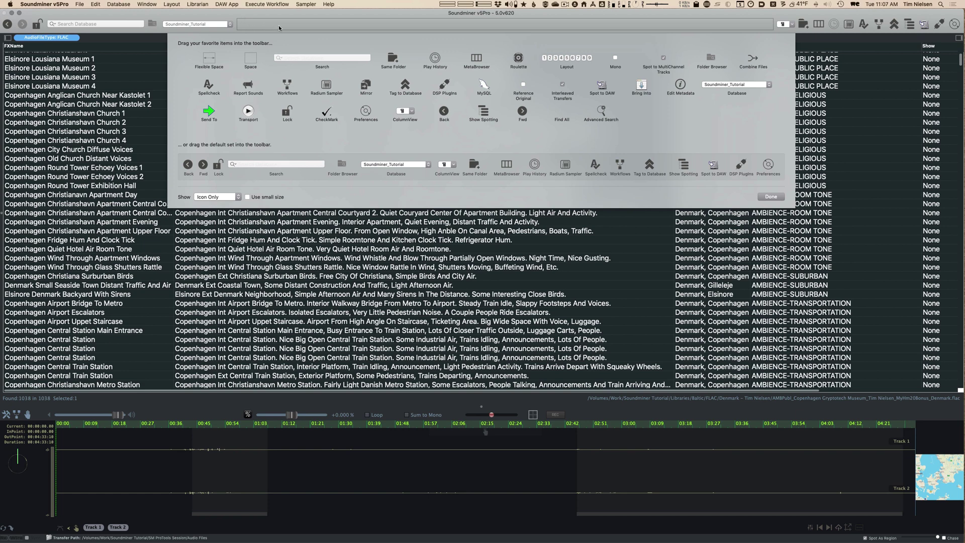
pyautogui.moveTo(614, 19); pyautogui.dragTo(255, 48)
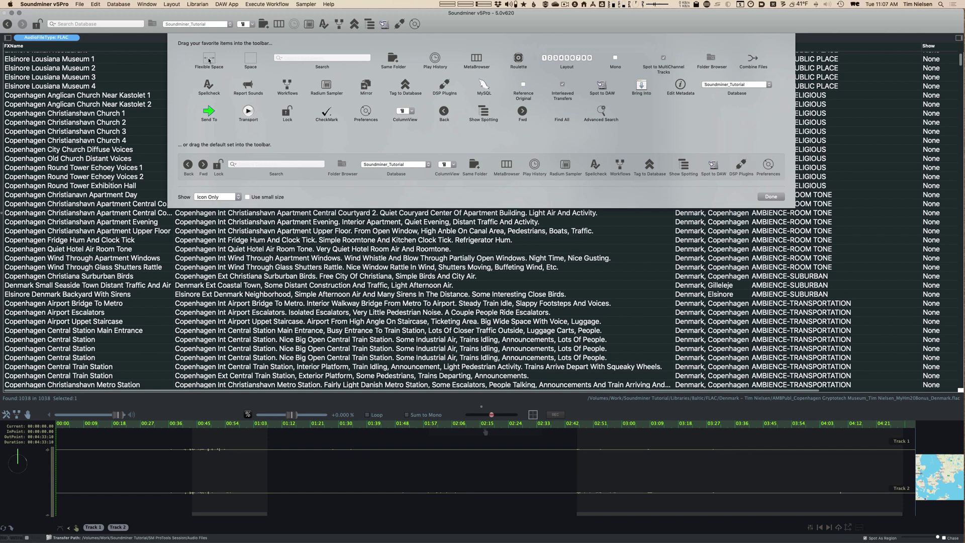
# Step: Insert a flexible space after ColumnView and place Folder Browser and Roulette between that space and Same Folder
pyautogui.moveTo(208, 60); pyautogui.dragTo(773, 23)
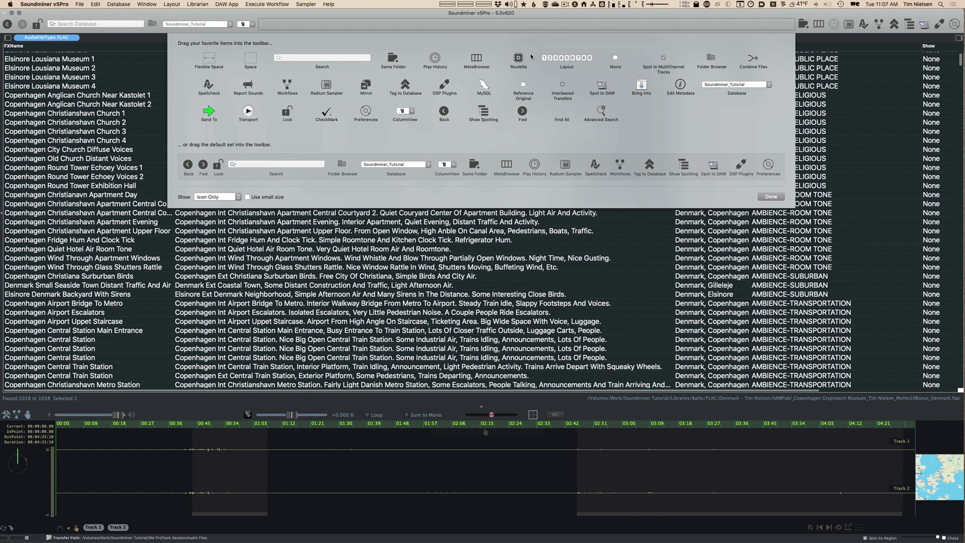
pyautogui.moveTo(525, 63); pyautogui.dragTo(789, 23)
pyautogui.moveTo(712, 60); pyautogui.dragTo(782, 25)
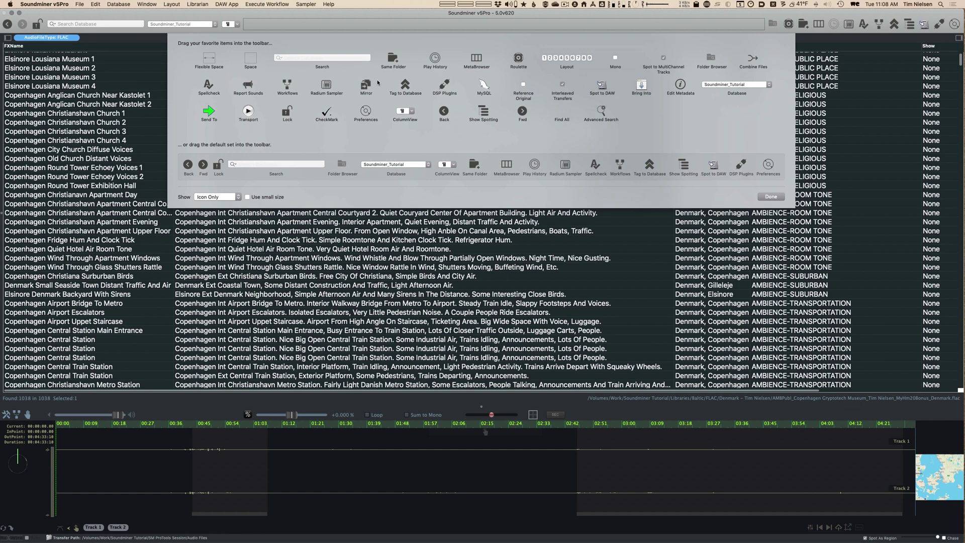
# Step: Try the toolbar in Icon and Text and Text Only display modes, then return it to Icon Only
pyautogui.click(239, 196)
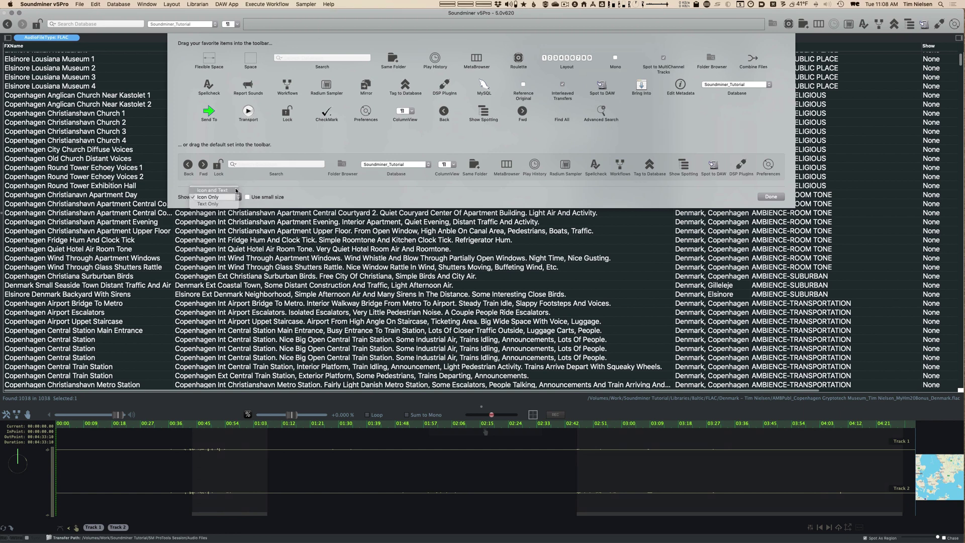
pyautogui.click(214, 188)
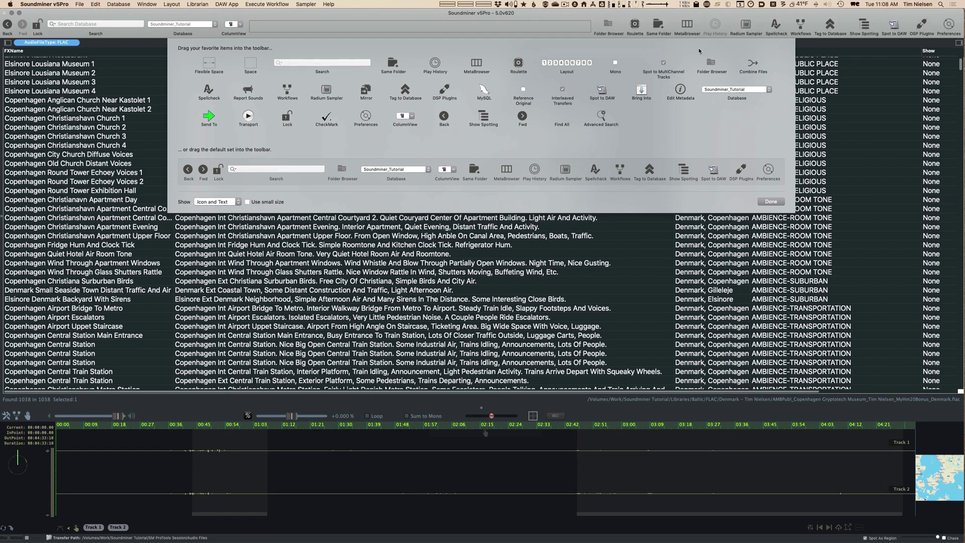
pyautogui.click(228, 201)
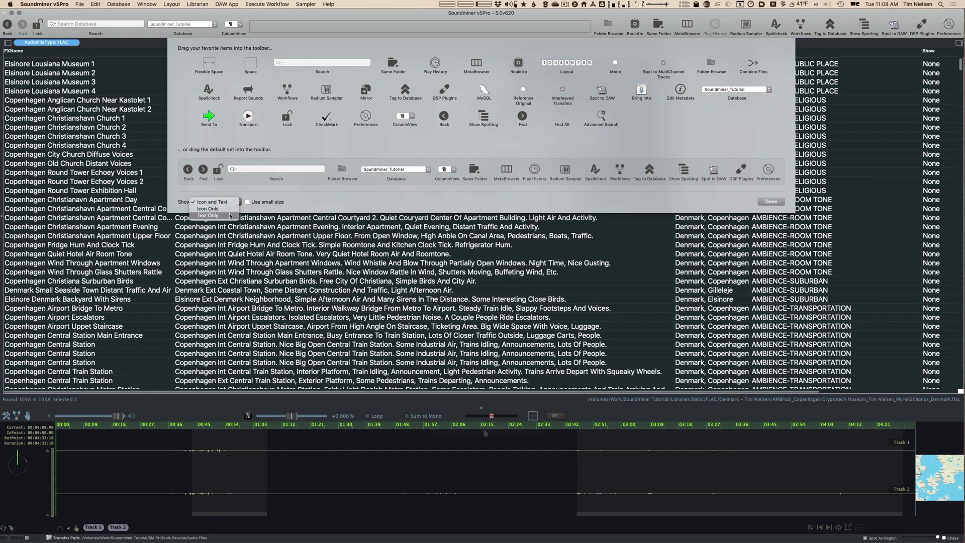
pyautogui.click(211, 217)
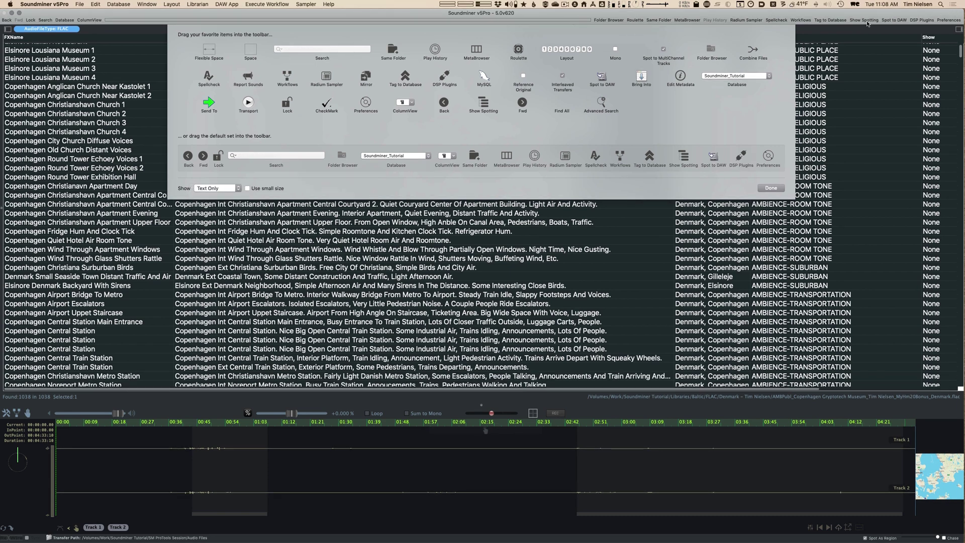
pyautogui.click(218, 188)
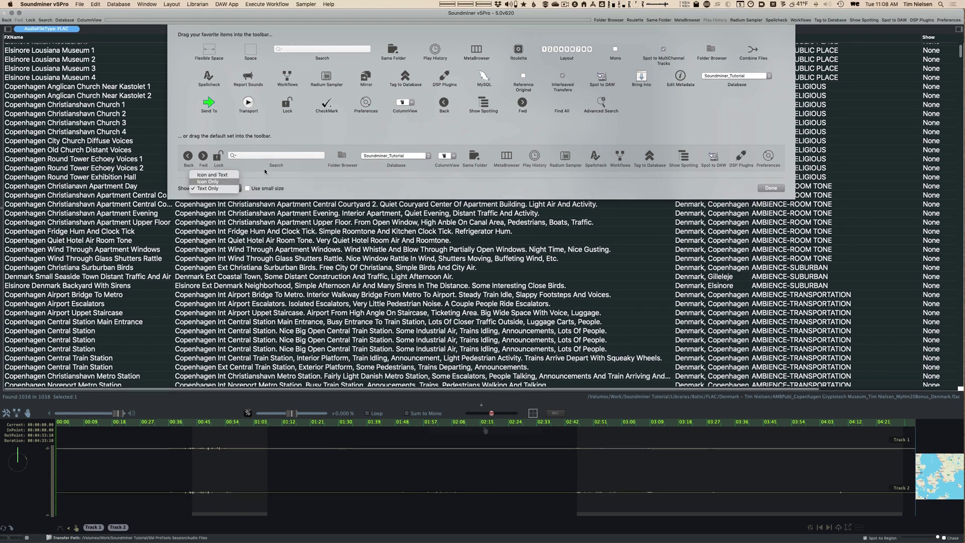
pyautogui.press('Return')
# Step: Turn the small toolbar size on and back off, and finish customizing the toolbar
pyautogui.click(255, 197)
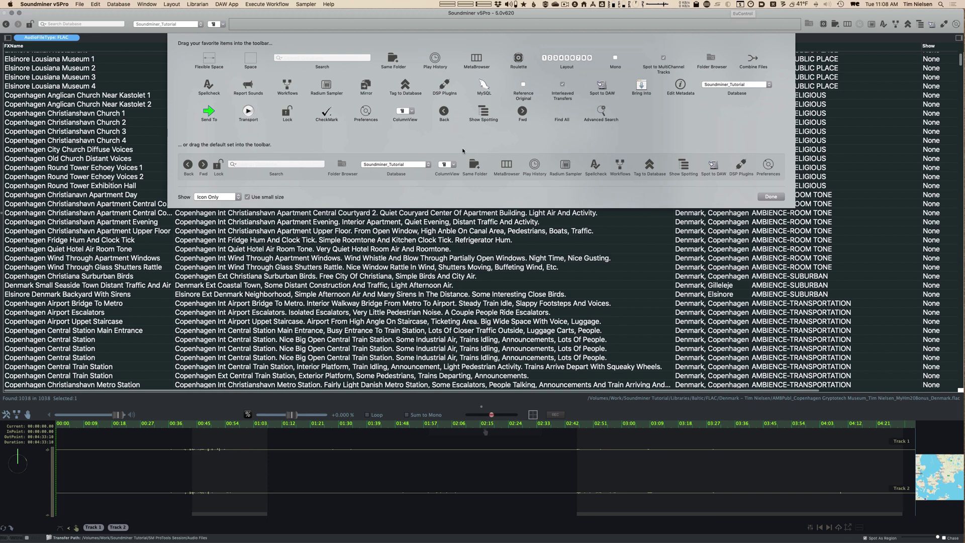
pyautogui.click(272, 199)
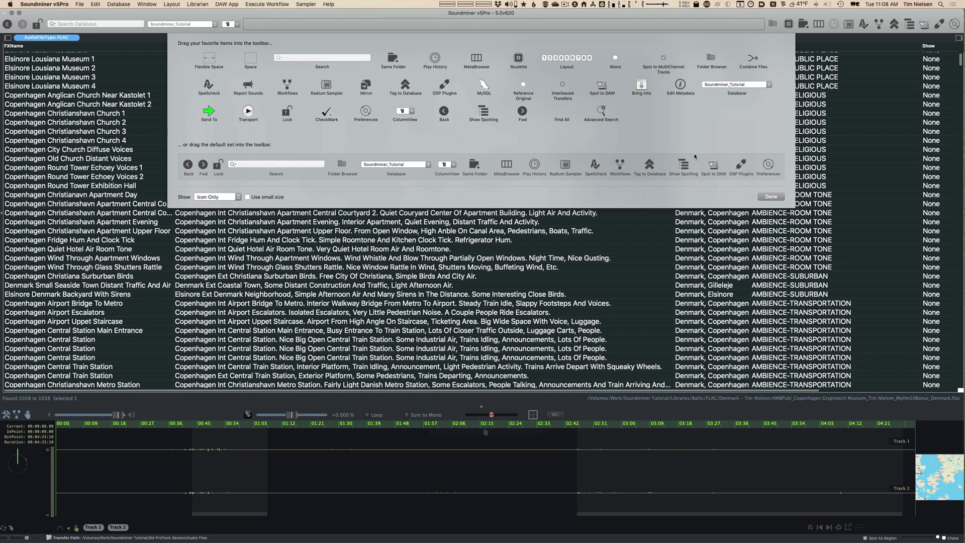
pyautogui.press('Return')
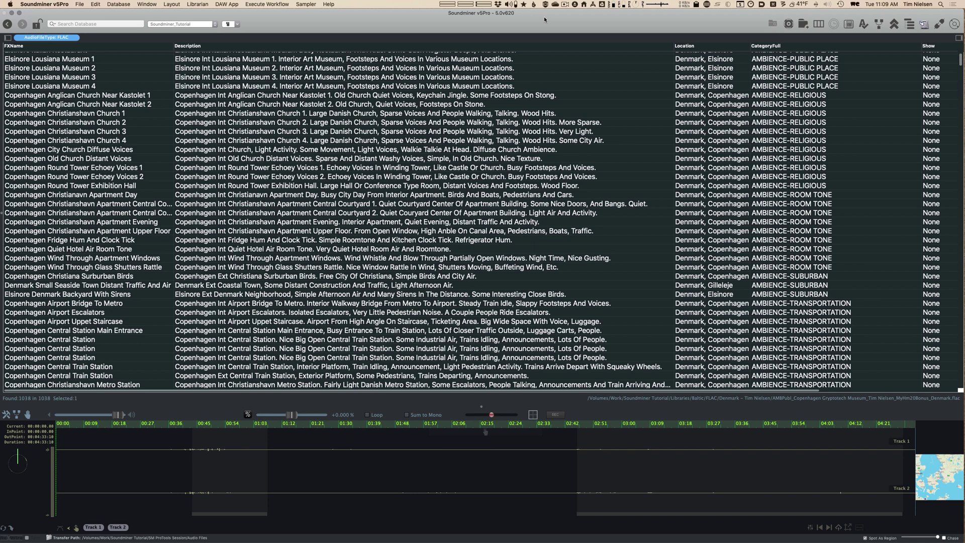
# Step: Open the application preferences and set the row height to 30 points and the font height to 22 points
pyautogui.press('super+comma')
pyautogui.click(52, 4)
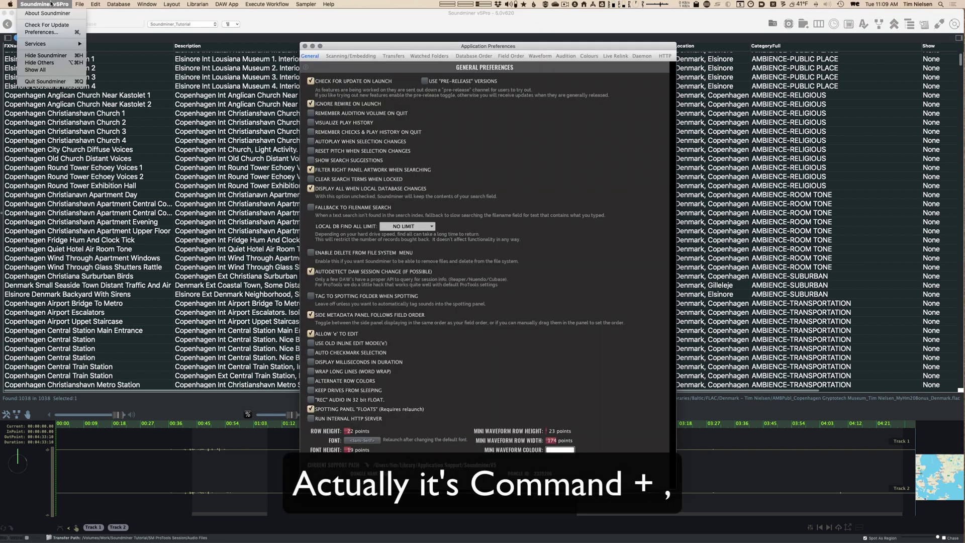
pyautogui.click(53, 33)
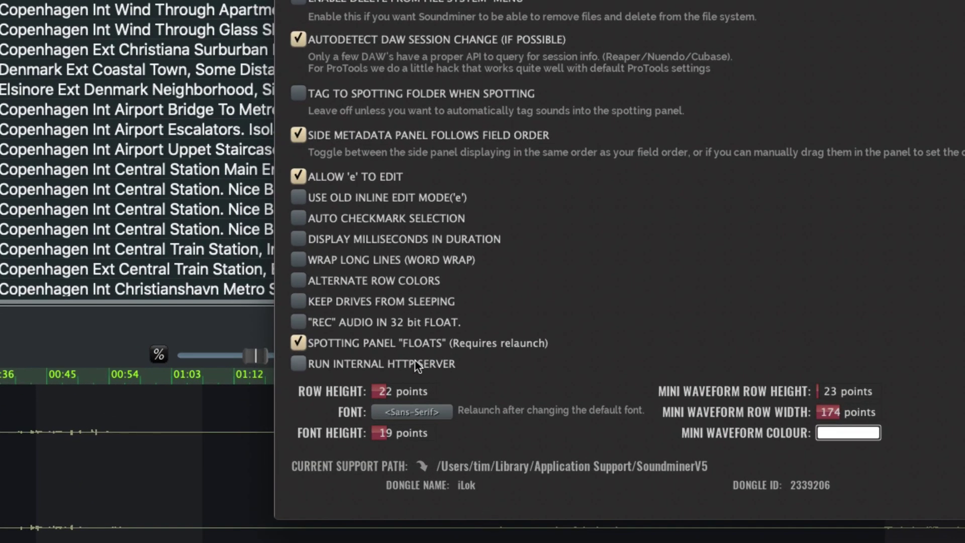
pyautogui.scroll(8, 388, 391)
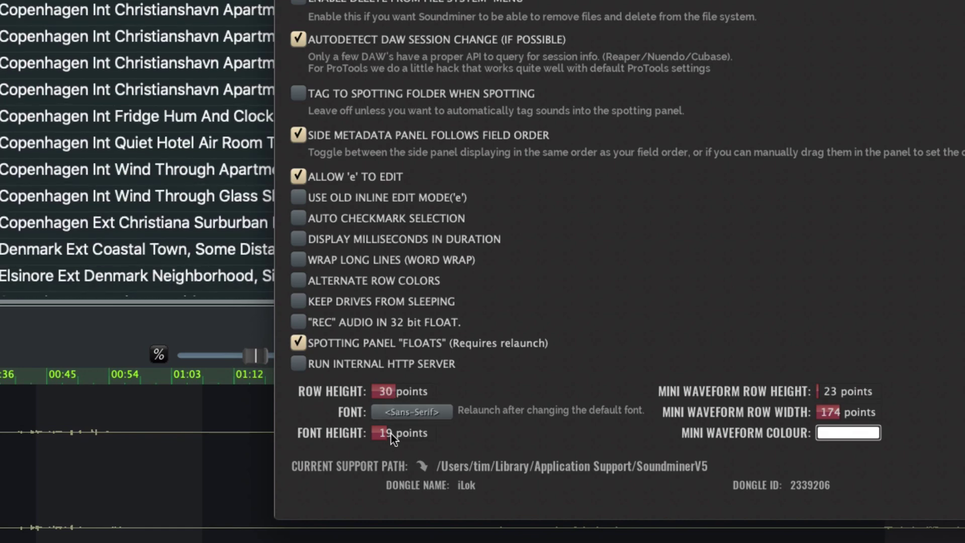
pyautogui.scroll(7, 392, 438)
pyautogui.scroll(-2, 398, 435)
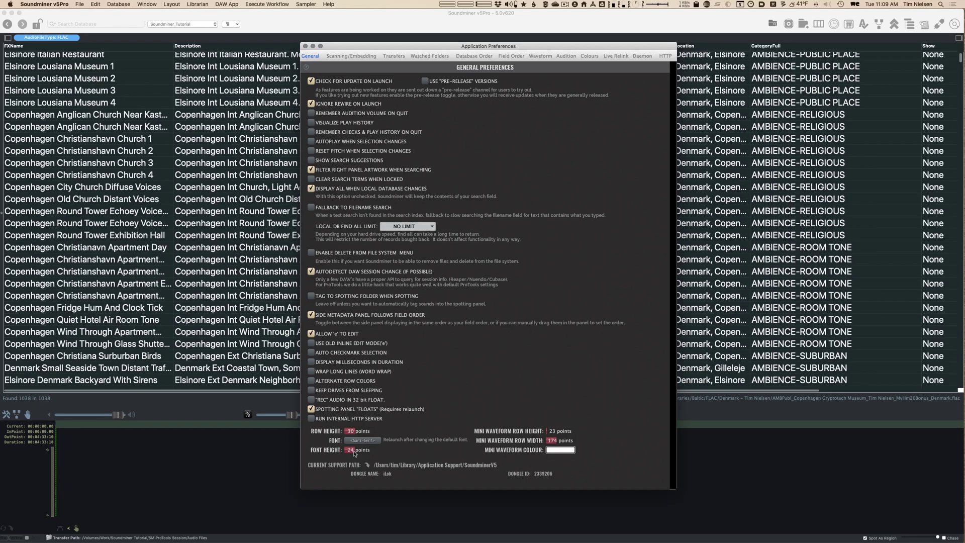
pyautogui.scroll(-2, 392, 433)
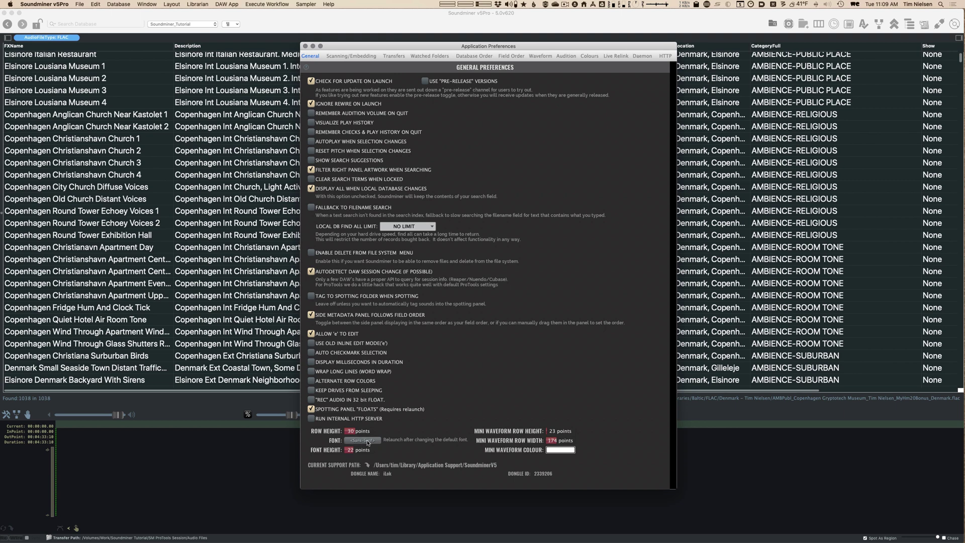
# Step: Look over the fonts offered for the default font and leave the list without choosing one
pyautogui.click(369, 442)
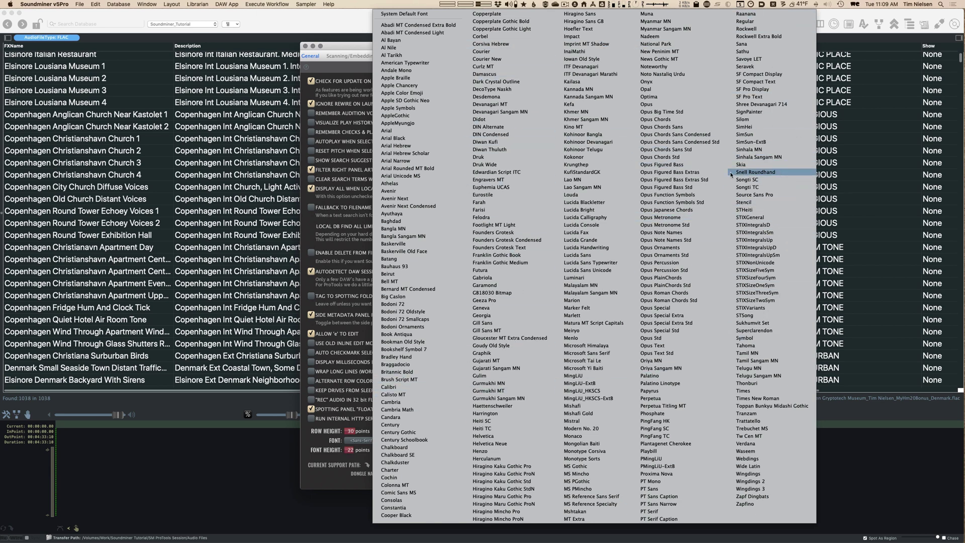
pyautogui.click(242, 33)
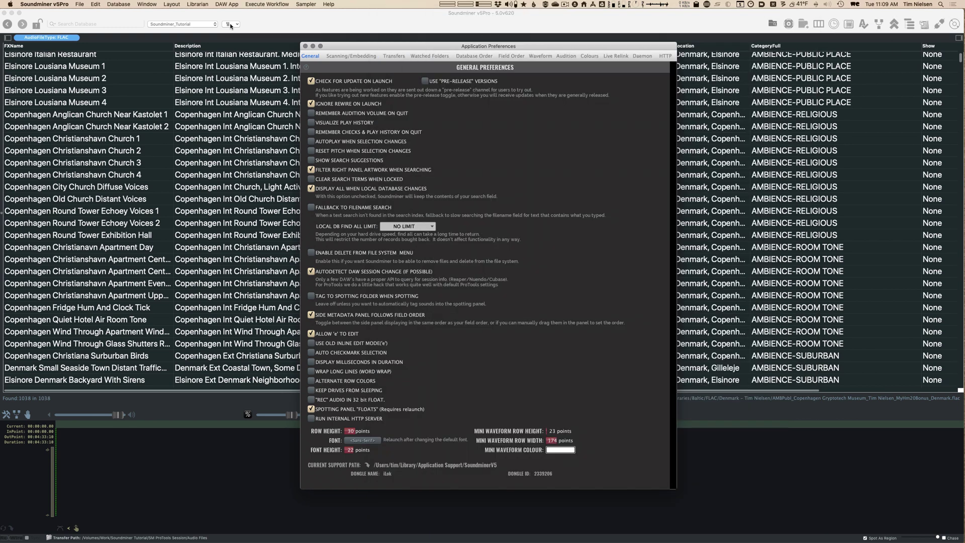
# Step: Show the MiniWaveforms column and set the mini waveform row height to 42 points and row width to 204 points
pyautogui.click(231, 26)
pyautogui.click(249, 100)
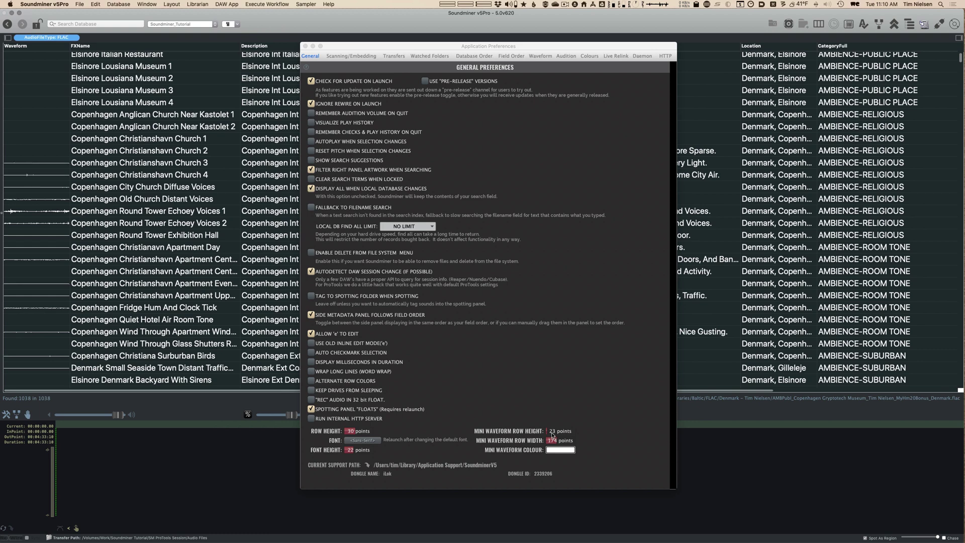
pyautogui.write('42')
pyautogui.press('Return')
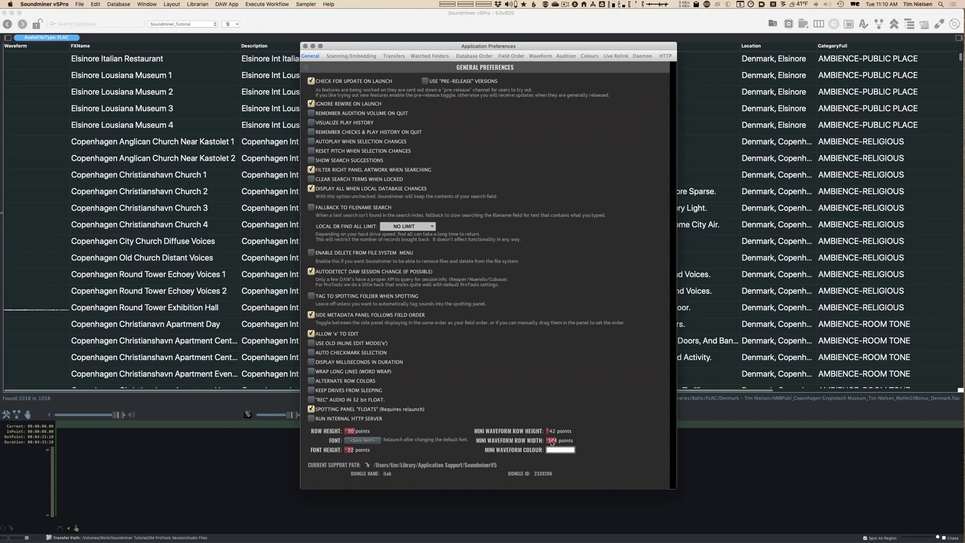
pyautogui.write('204')
pyautogui.press('Return')
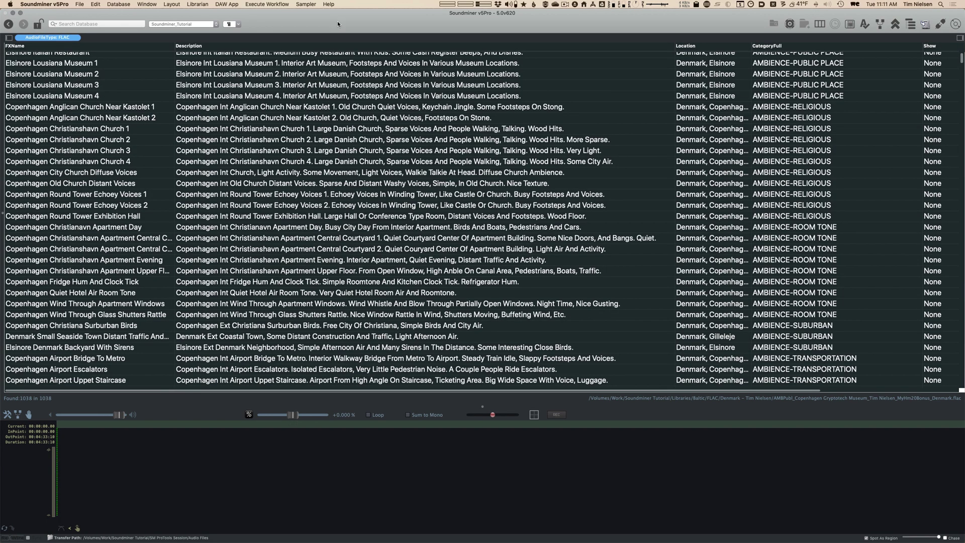
# Step: Select the Copenhagen Fridge Hum And Clock Tick row and set the selected highlight colour to green 008000 in the colour preferences
pyautogui.click(135, 4)
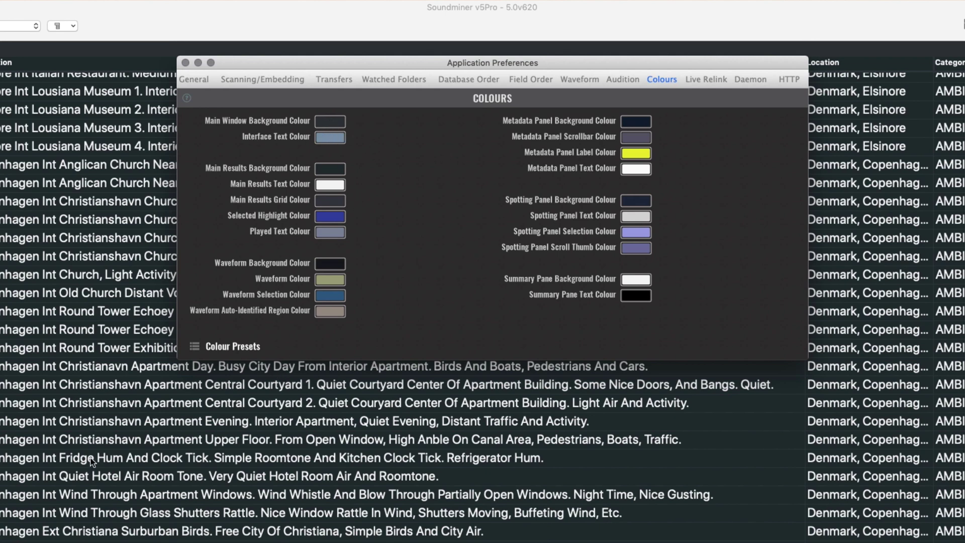
pyautogui.click(29, 464)
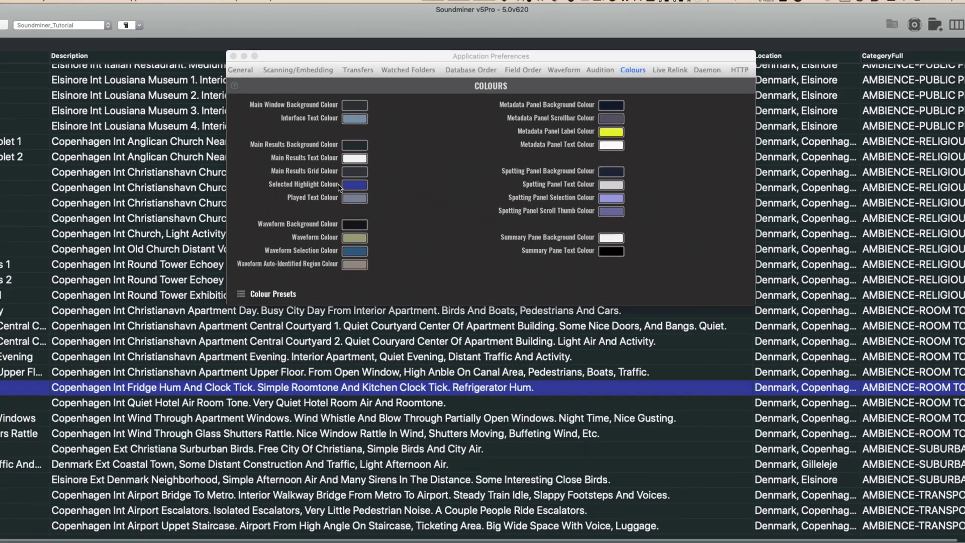
pyautogui.click(336, 219)
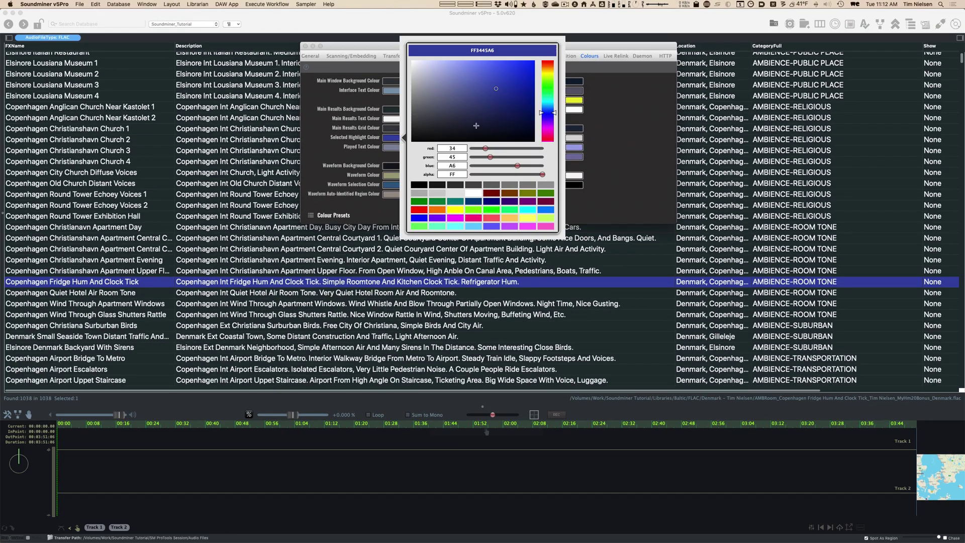
pyautogui.click(519, 118)
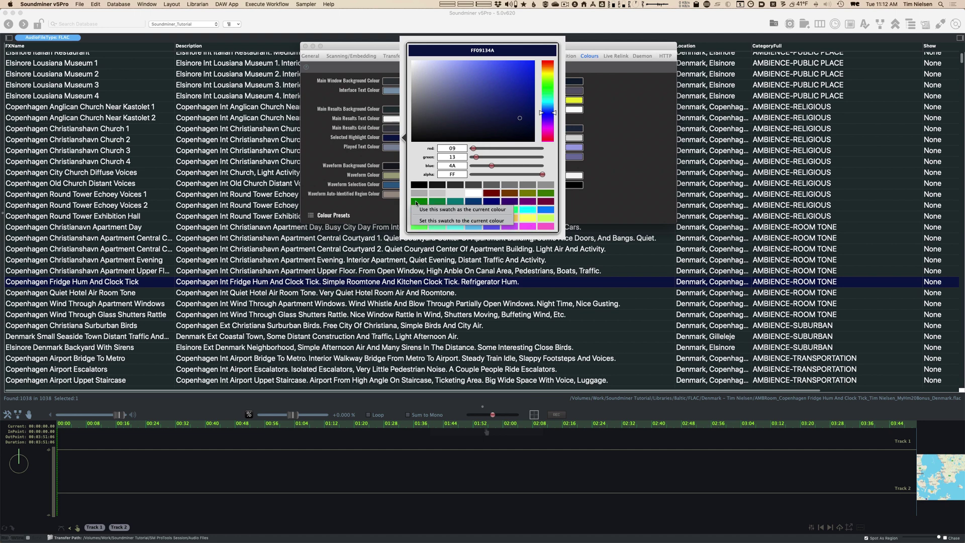
pyautogui.rightClick(422, 211)
pyautogui.click(422, 210)
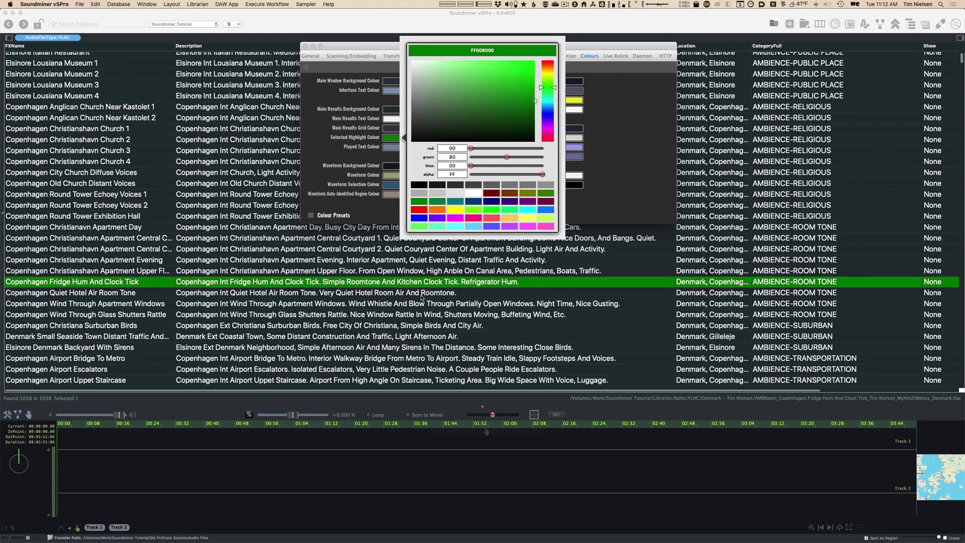
pyautogui.click(374, 49)
# Step: Try the V5 Look, v4.5 Look and Light Theme colour presets one after another
pyautogui.click(312, 217)
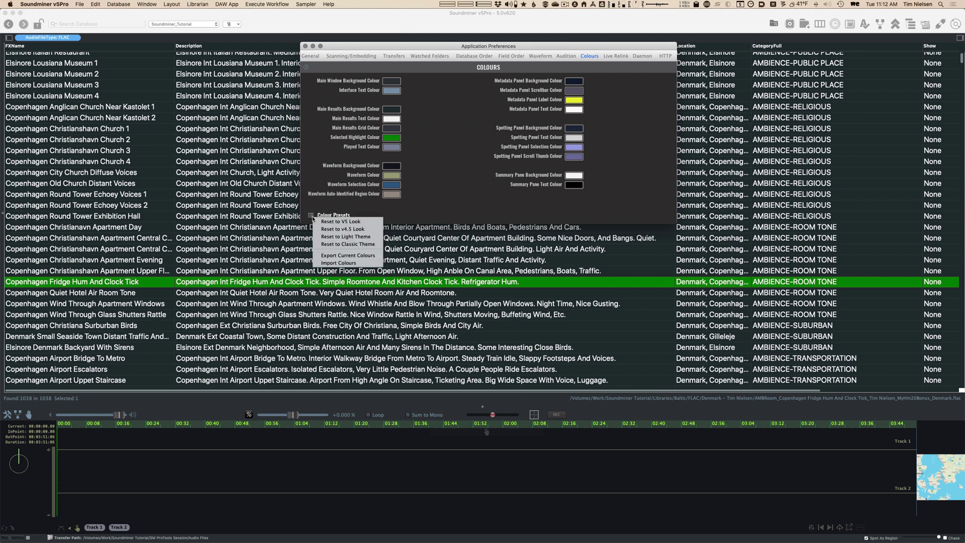
pyautogui.click(359, 221)
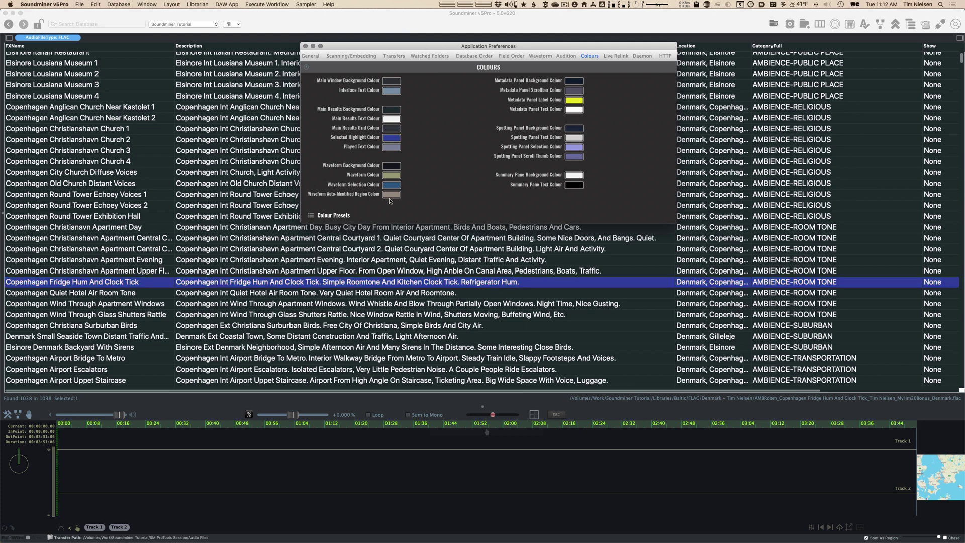
pyautogui.click(312, 216)
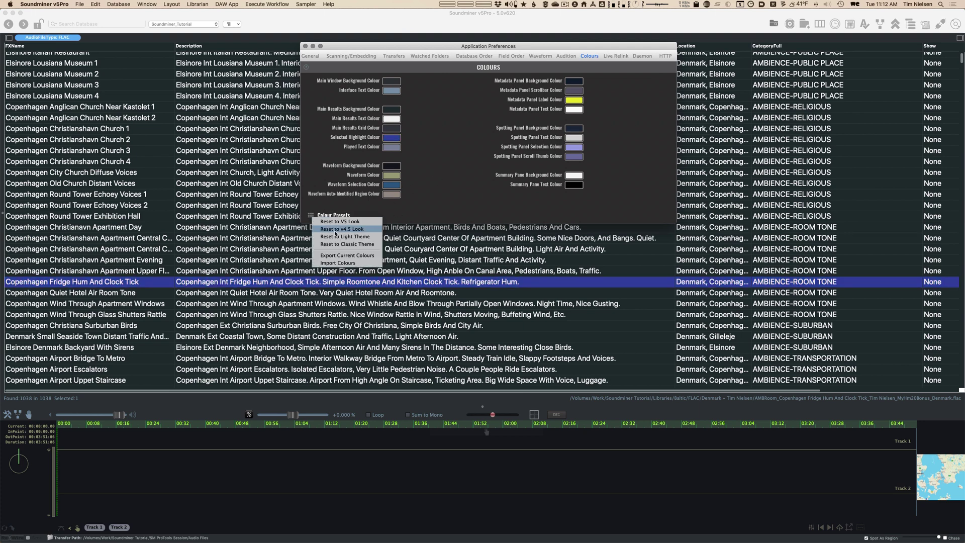
pyautogui.click(362, 227)
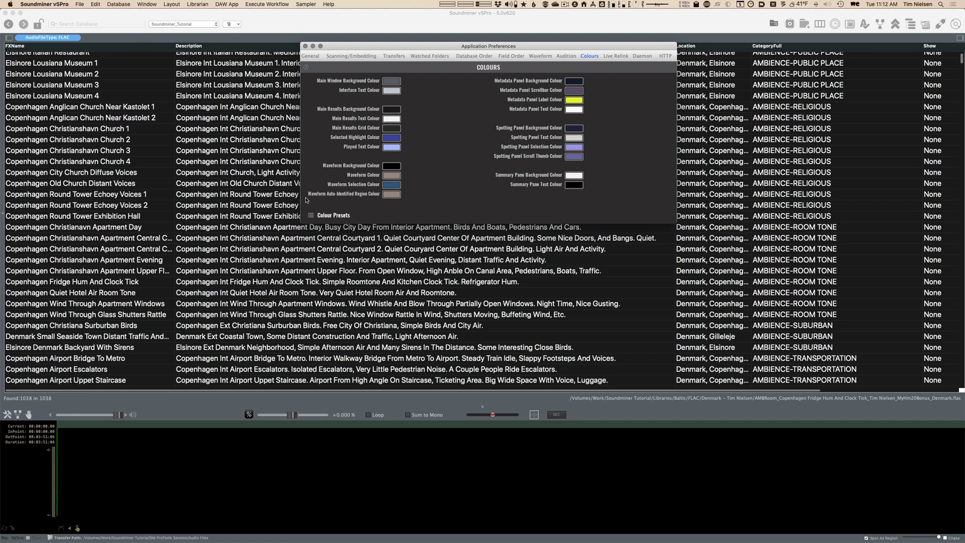
pyautogui.click(313, 216)
pyautogui.click(352, 235)
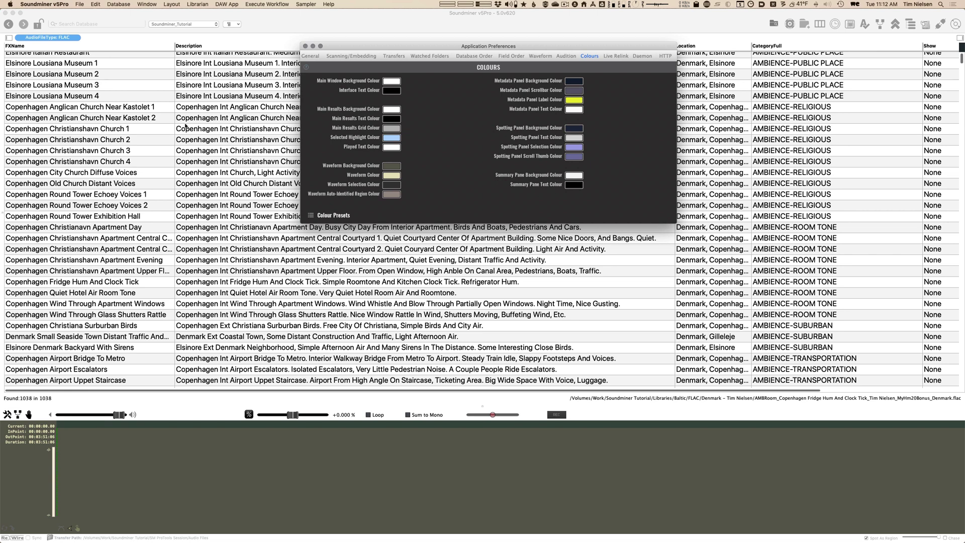
# Step: Reset the colours to the Classic Theme and select a couple of results to check their highlight and waveform
pyautogui.click(312, 215)
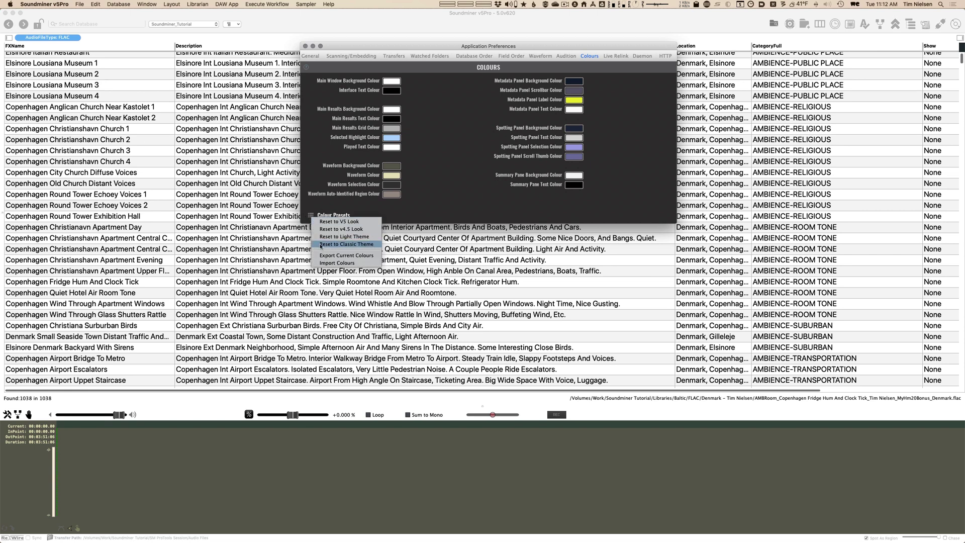
pyautogui.click(375, 244)
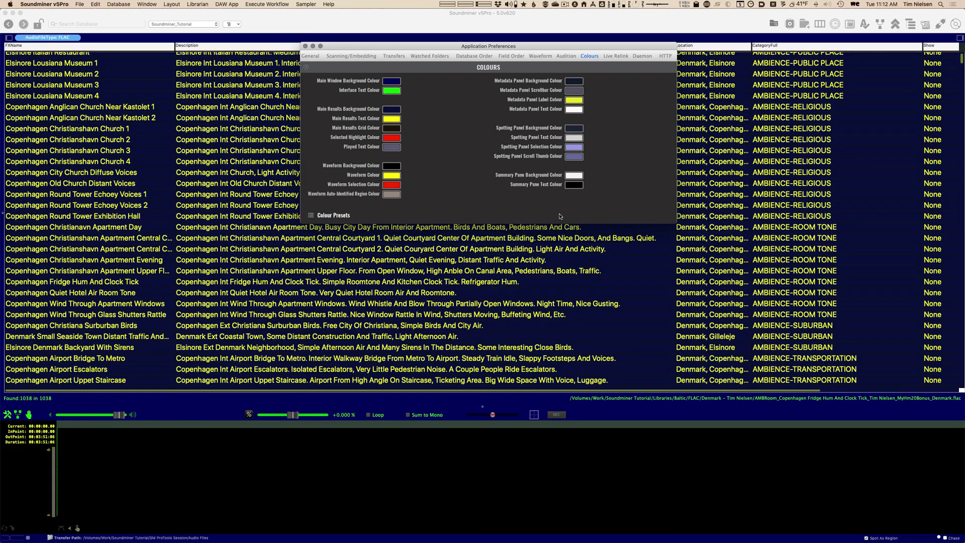
pyautogui.click(282, 162)
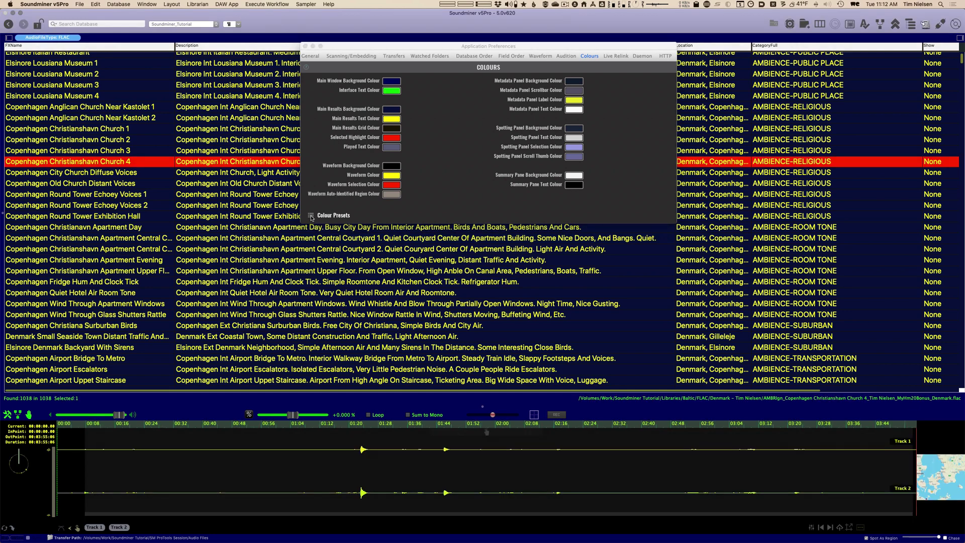
pyautogui.click(312, 216)
pyautogui.click(307, 227)
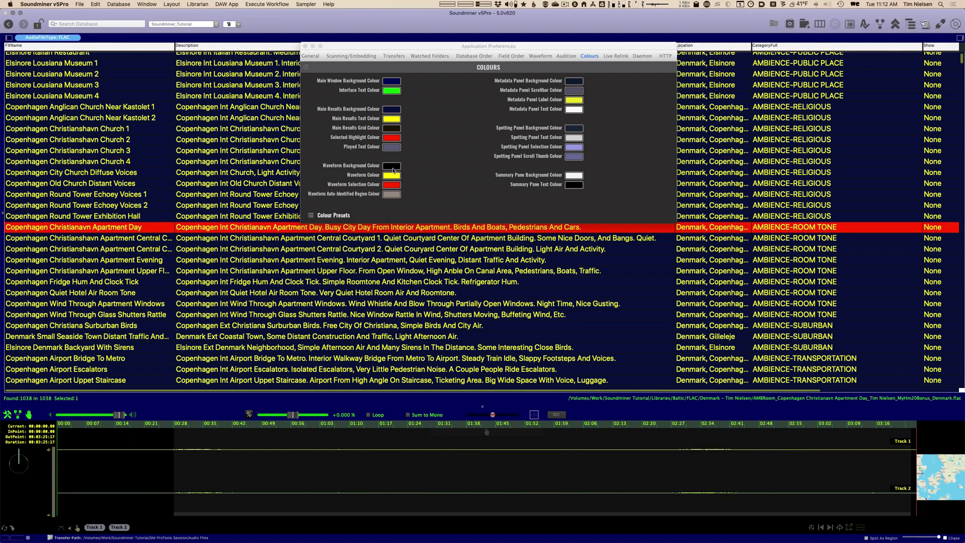
# Step: Set the waveform colour to the dark blue swatch
pyautogui.click(393, 175)
pyautogui.rightClick(475, 241)
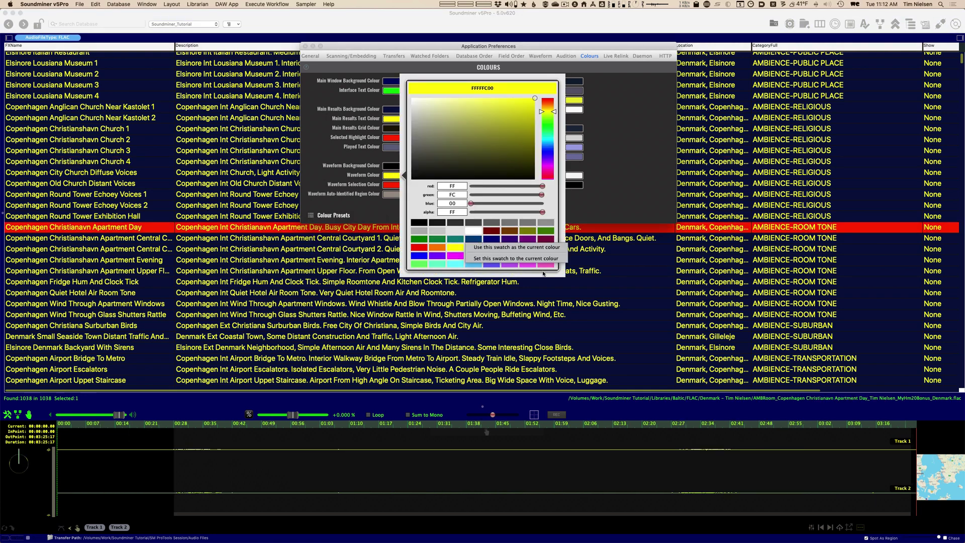
pyautogui.click(503, 246)
pyautogui.click(374, 108)
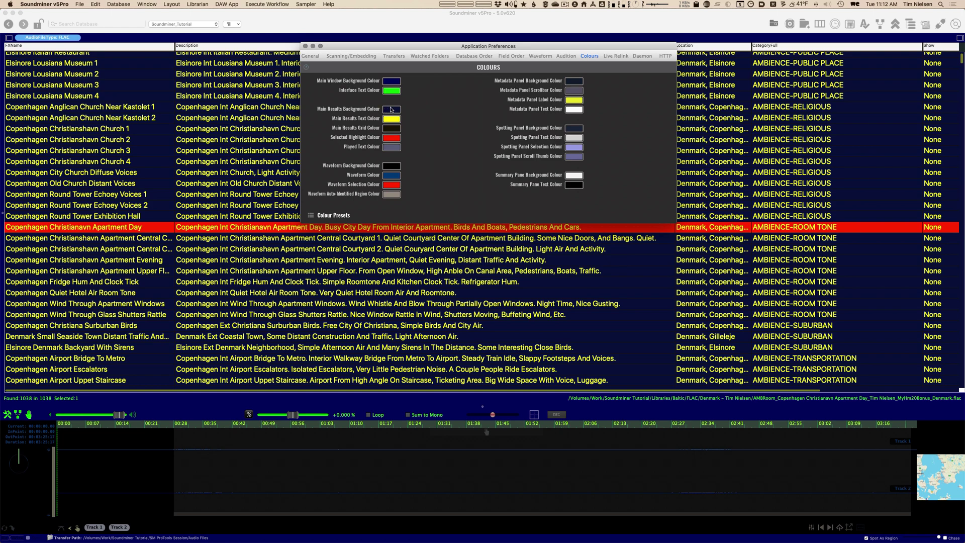
# Step: Set the main results background colour to the green swatch and select the Copenhagen Wind Through Glass Shutters Rattle row
pyautogui.click(392, 109)
pyautogui.rightClick(443, 169)
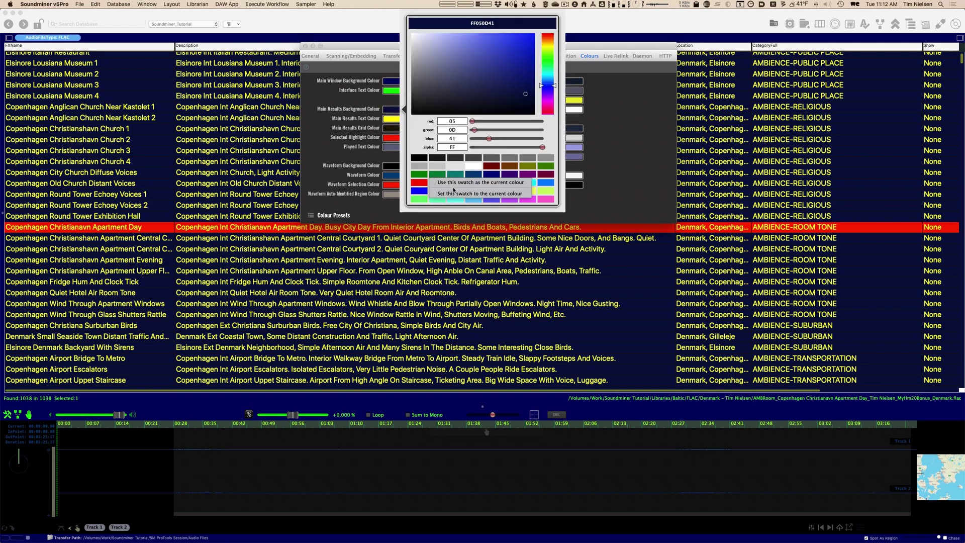
pyautogui.click(453, 185)
pyautogui.click(298, 314)
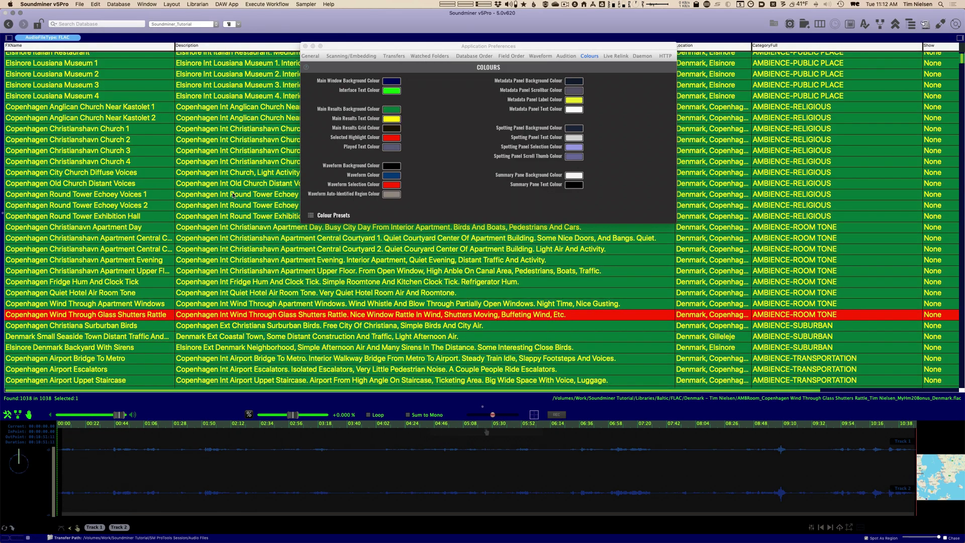
# Step: Export the current colours to the Desktop as Don't Use This
pyautogui.click(311, 215)
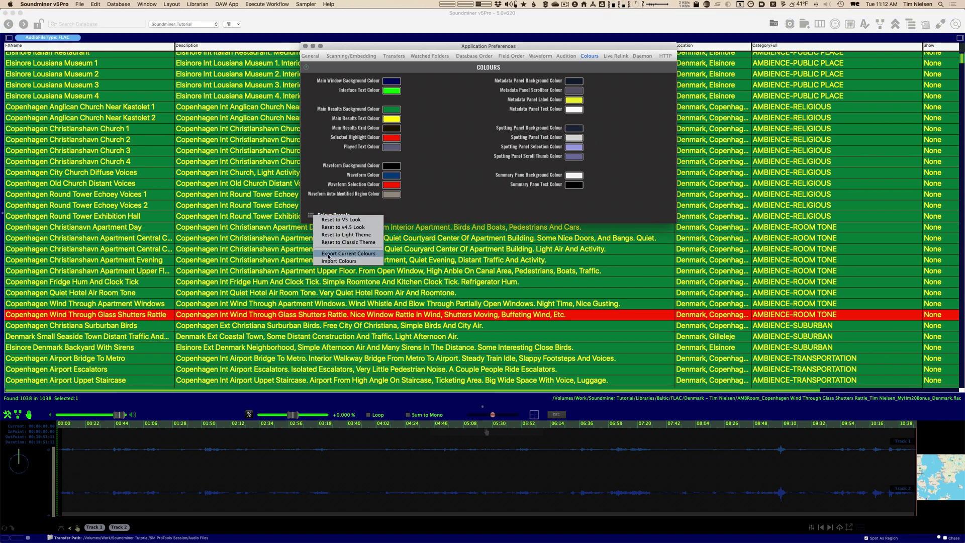
pyautogui.click(330, 254)
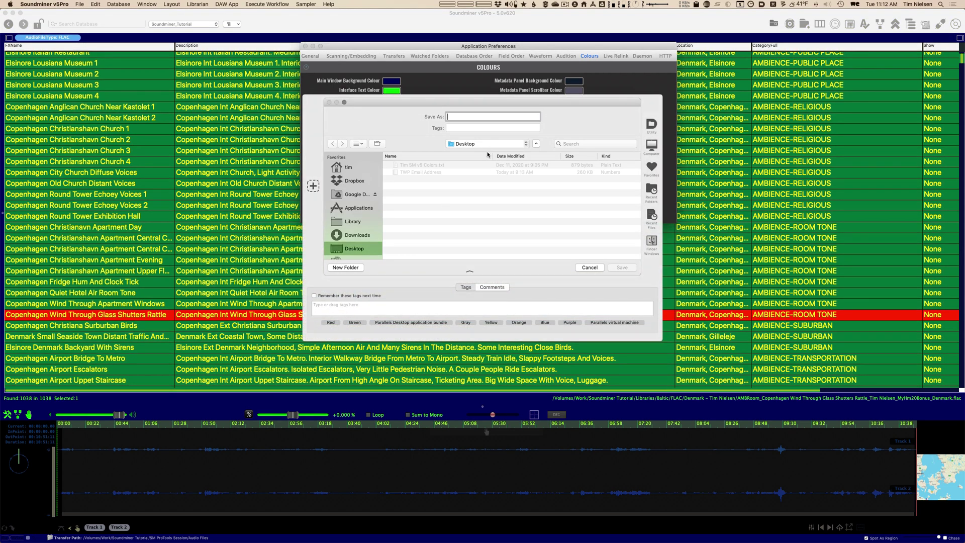
pyautogui.write("Don't Use This")
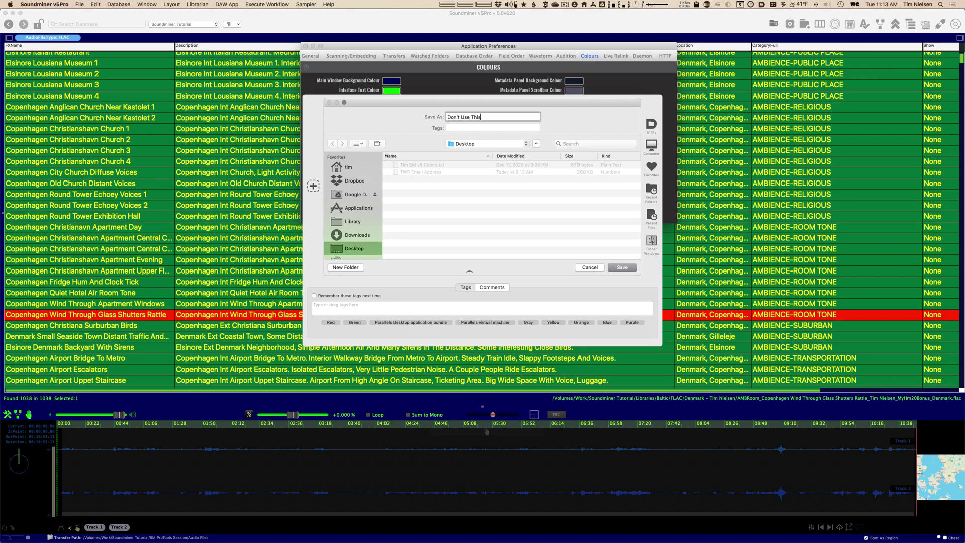
pyautogui.press('Return')
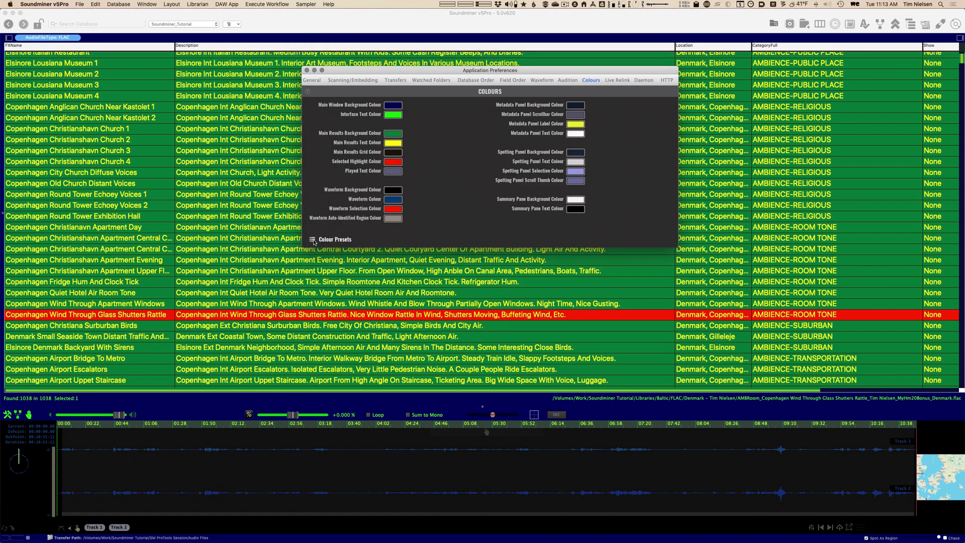
# Step: Reset the colours to the V5 Look and import the Don't Use This.txt colour file from the Desktop
pyautogui.click(335, 239)
pyautogui.click(347, 250)
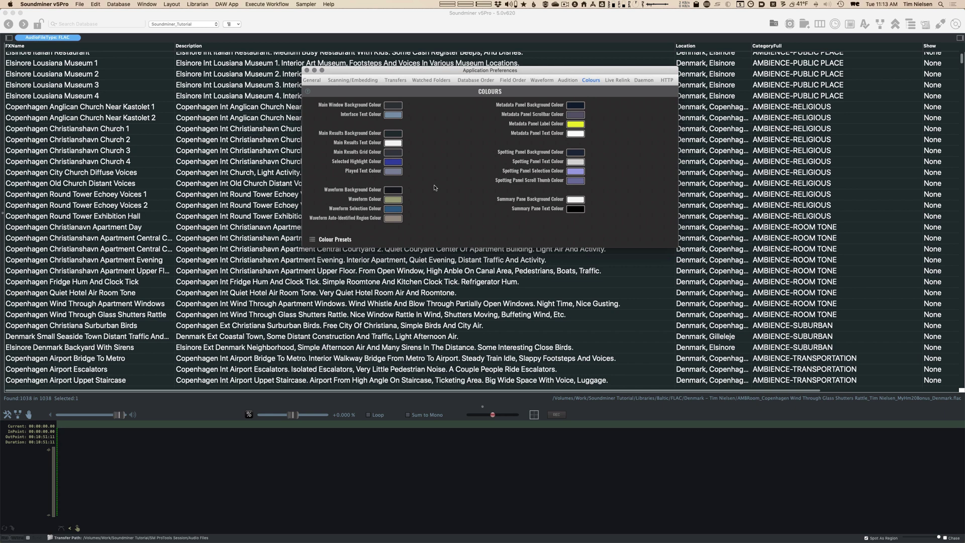
pyautogui.click(335, 240)
pyautogui.click(352, 286)
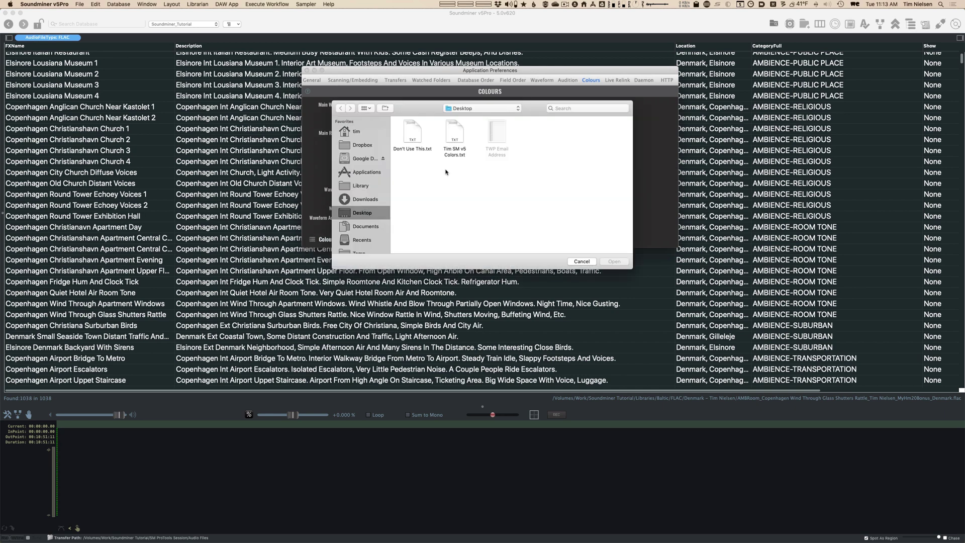
pyautogui.click(449, 151)
pyautogui.click(428, 146)
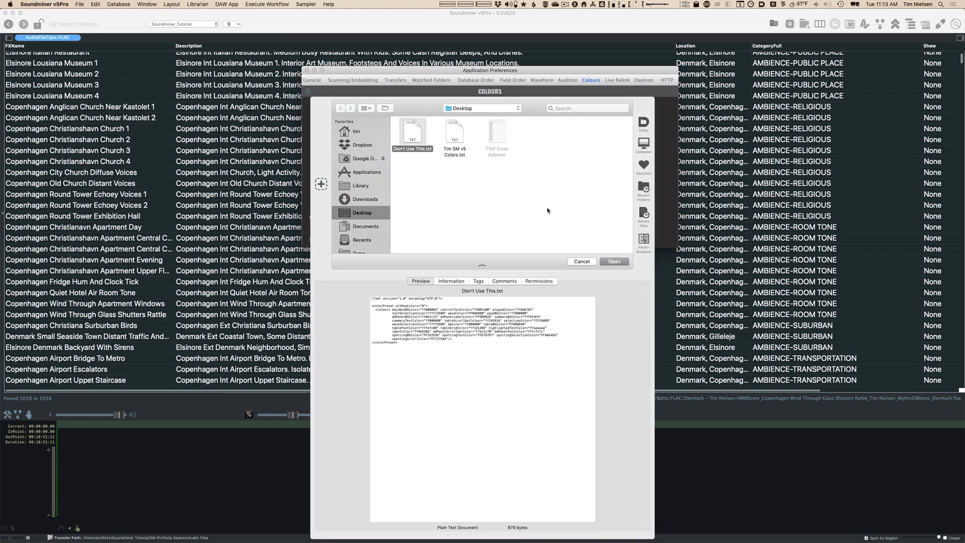
pyautogui.click(616, 262)
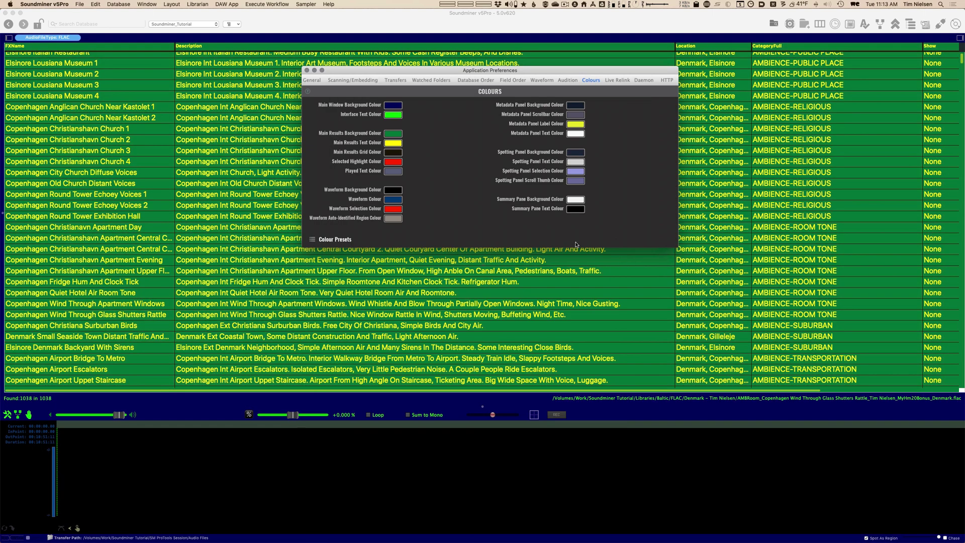
# Step: Import the saved SM v5 Colors text file from the Desktop and close the preferences
pyautogui.click(317, 241)
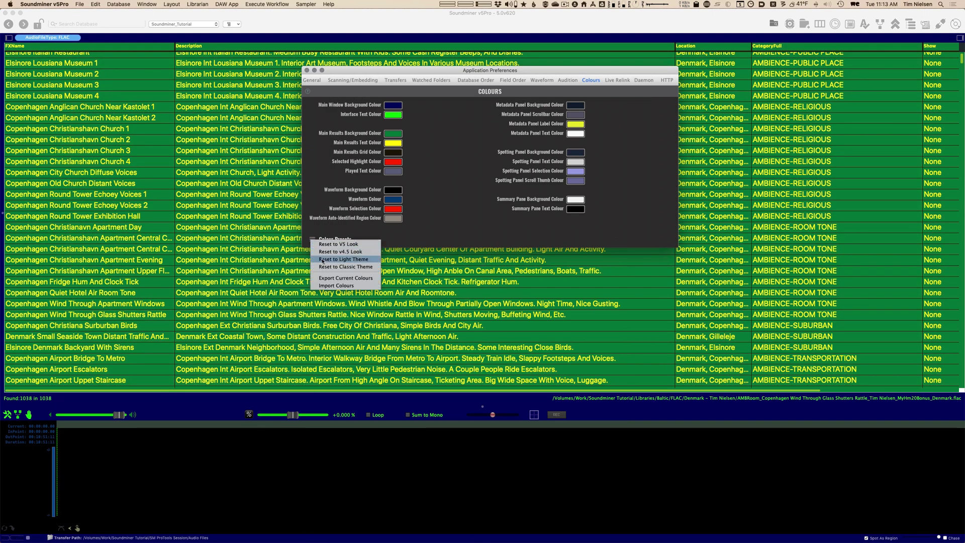
pyautogui.click(347, 285)
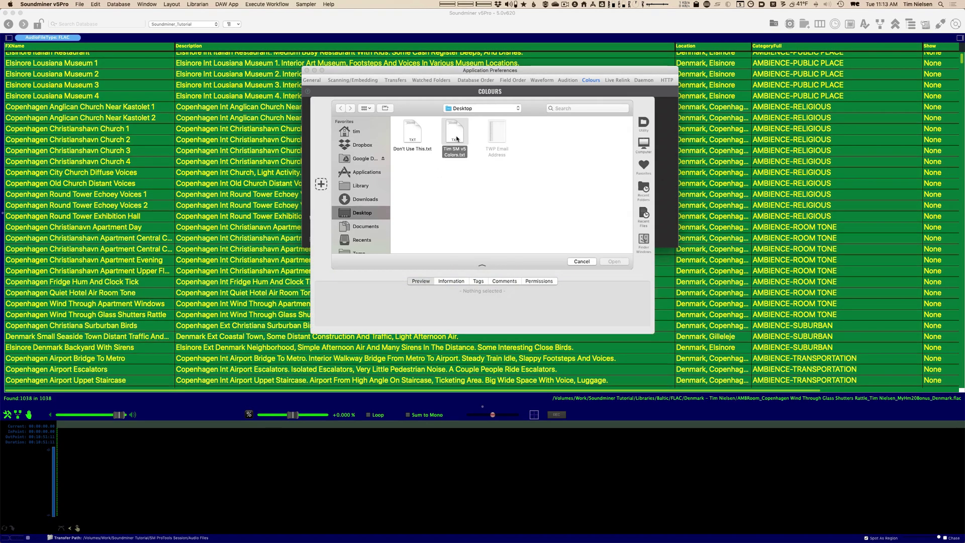
pyautogui.click(451, 159)
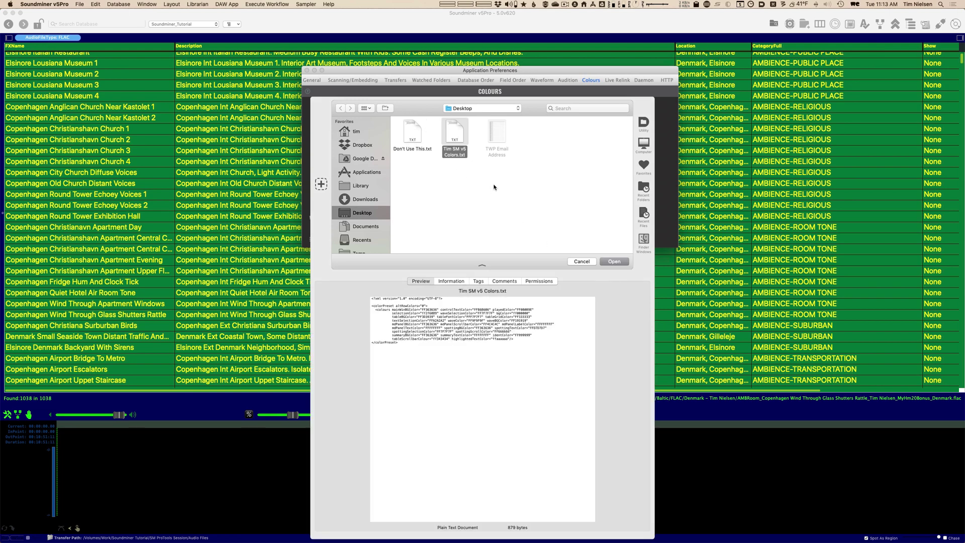
pyautogui.click(613, 262)
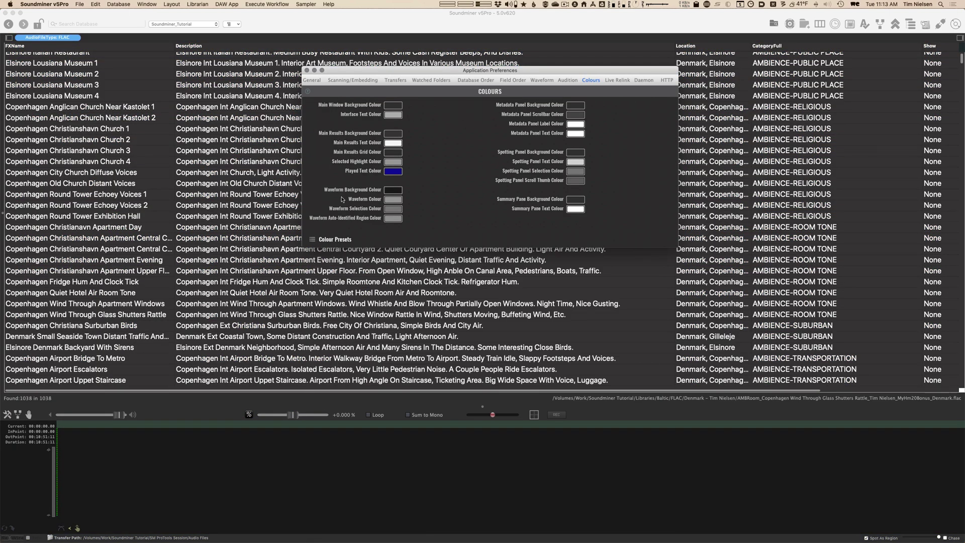
pyautogui.click(307, 70)
# Step: Select the Copenhagen Round Tower Exhibition Hall row and look through the results list in the imported colours
pyautogui.click(455, 216)
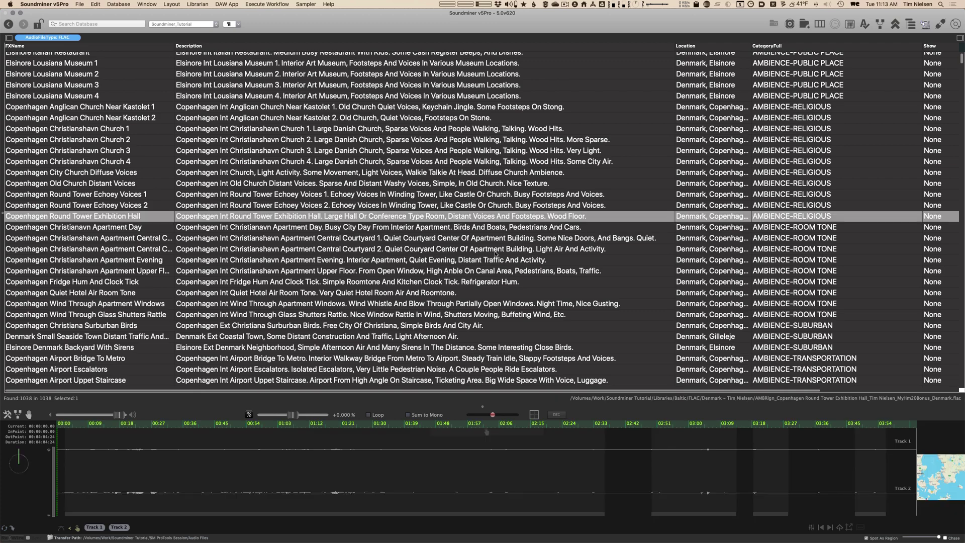
pyautogui.scroll(-10, 477, 251)
pyautogui.scroll(11, 476, 251)
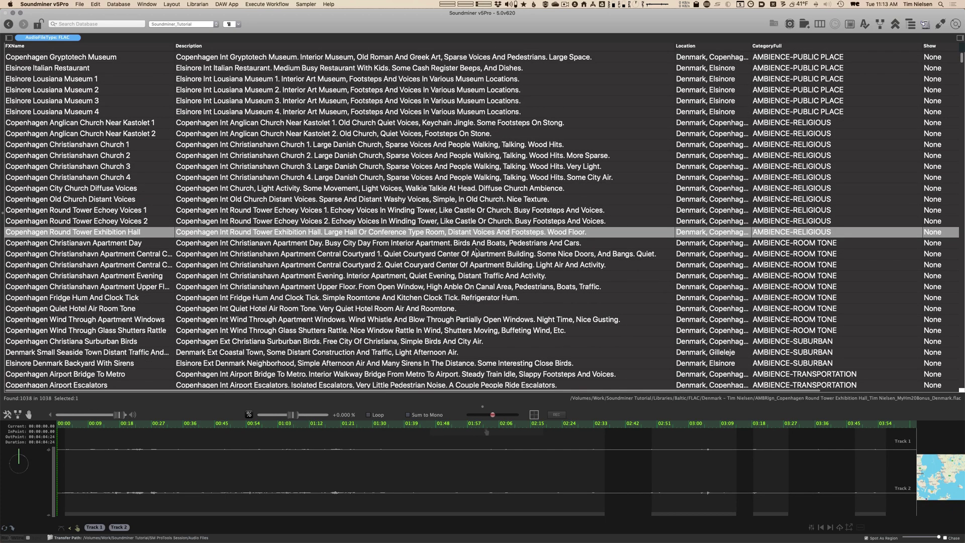
pyautogui.scroll(-10, 477, 251)
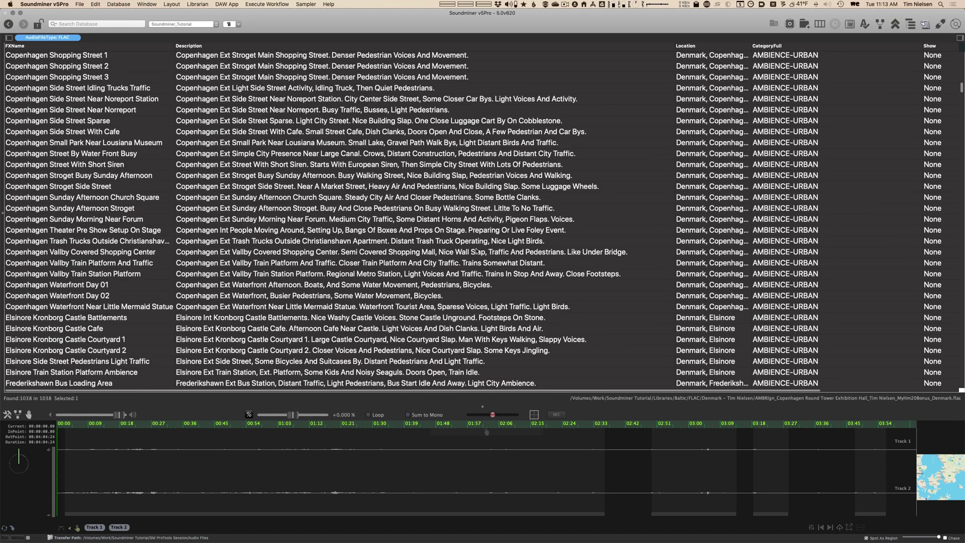
pyautogui.scroll(10, 476, 250)
# Step: Reopen the preferences and reset the interface colours to the V5 Look
pyautogui.press('super+comma')
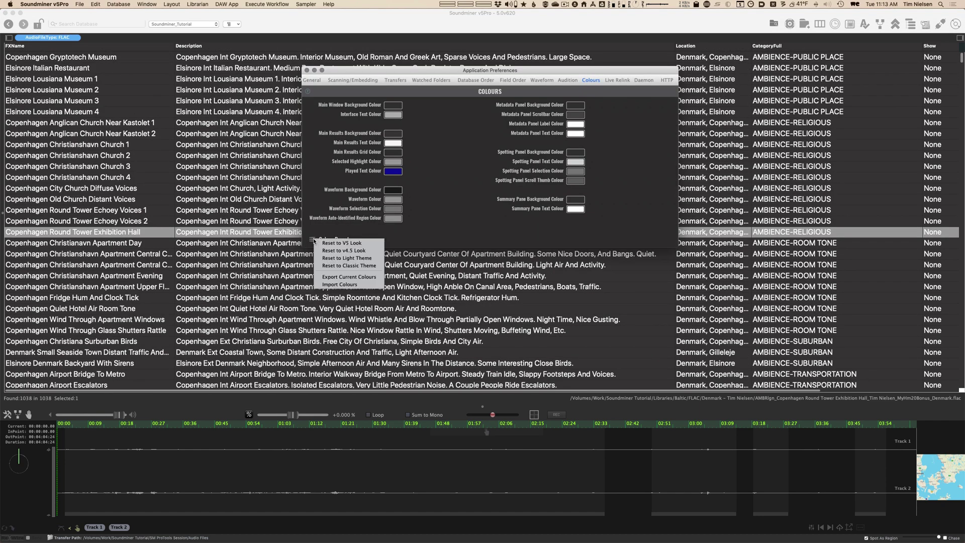
pyautogui.click(321, 240)
pyautogui.click(342, 251)
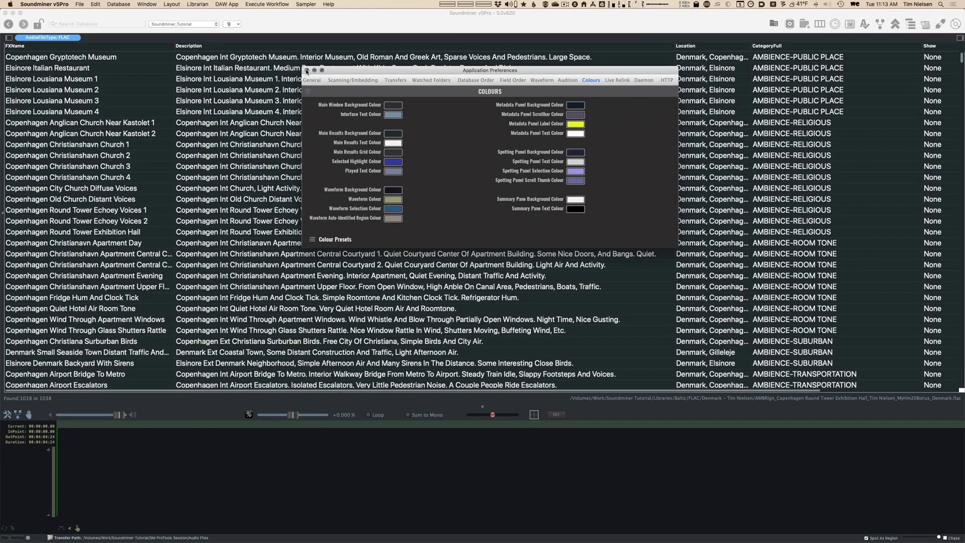
# Step: Open the database order preferences and compare the listed order with the databases offered in the main window's database selector
pyautogui.click(476, 80)
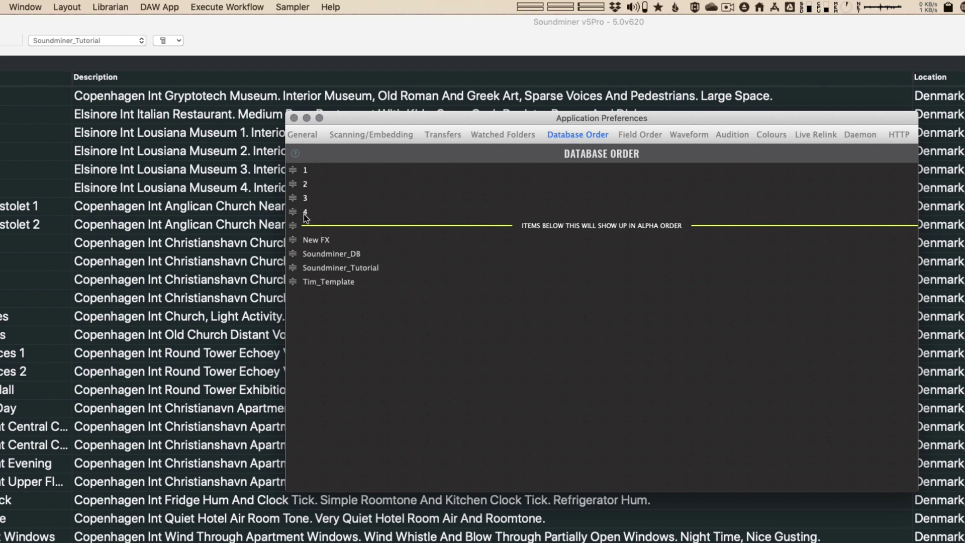
pyautogui.click(101, 41)
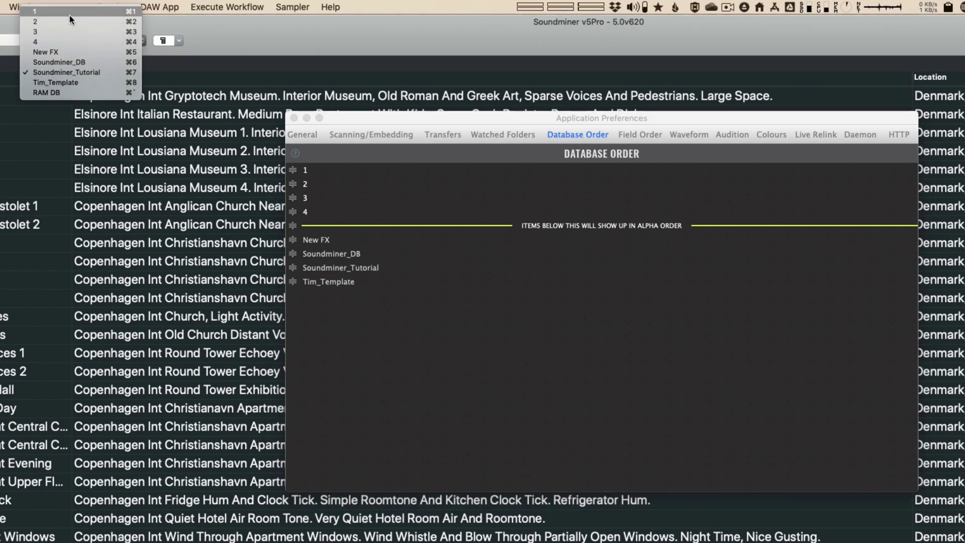
pyautogui.click(268, 26)
pyautogui.click(311, 278)
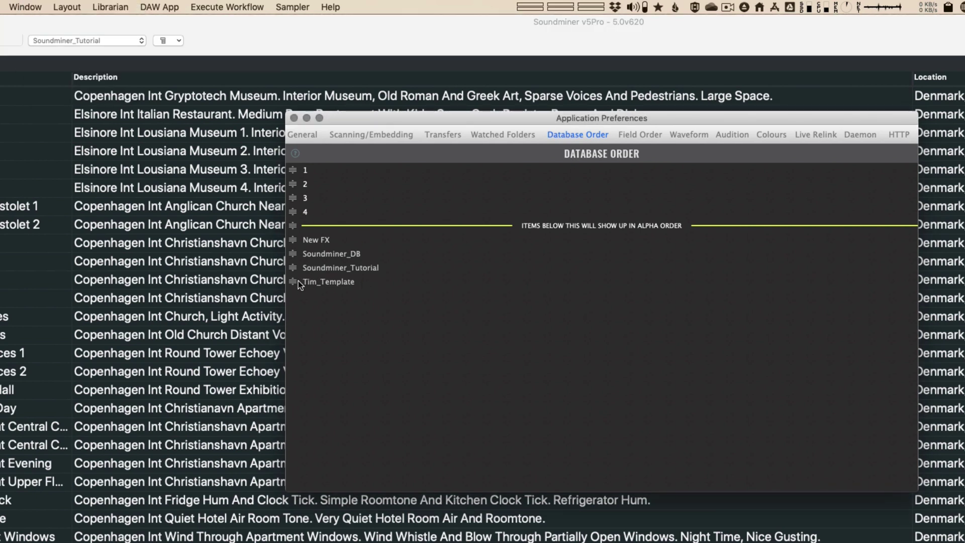
# Step: Move Tim_Template to the top of the database order, check it in the database selector, and return it below the alphabetical-order divider
pyautogui.moveTo(294, 281); pyautogui.dragTo(291, 171)
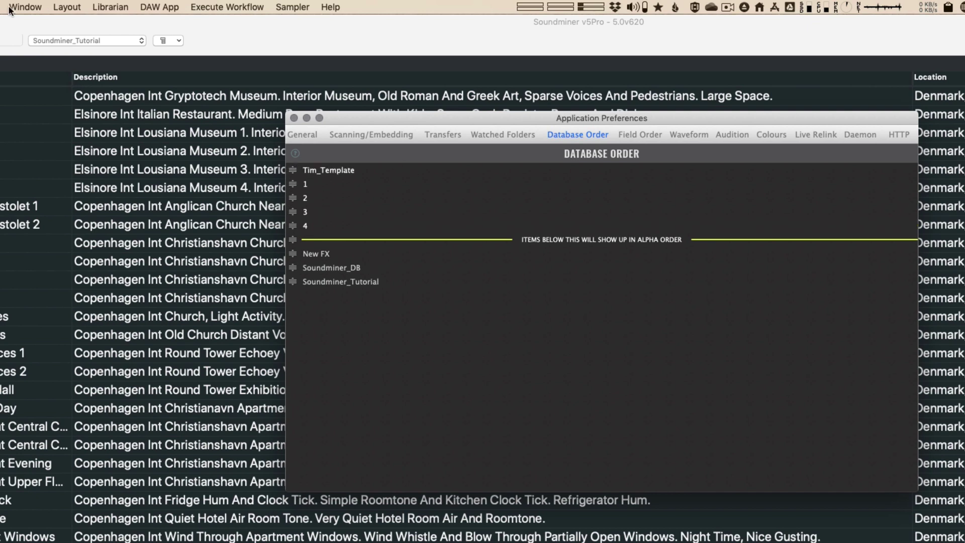
pyautogui.click(75, 40)
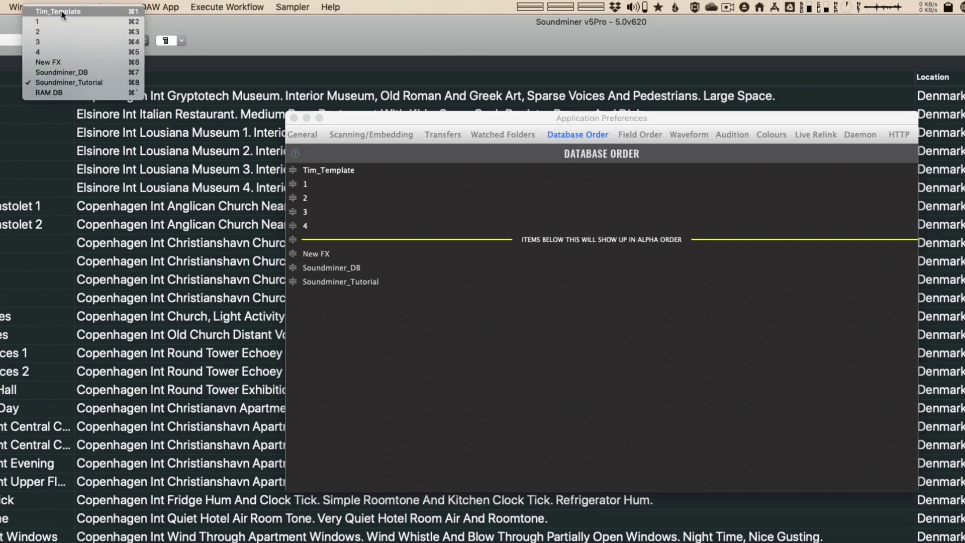
pyautogui.click(74, 11)
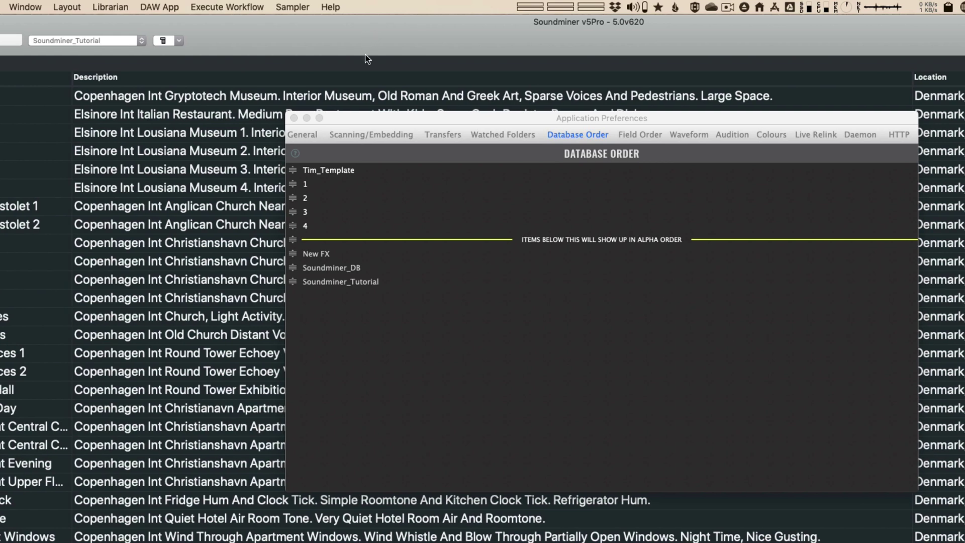
pyautogui.moveTo(293, 173); pyautogui.dragTo(296, 275)
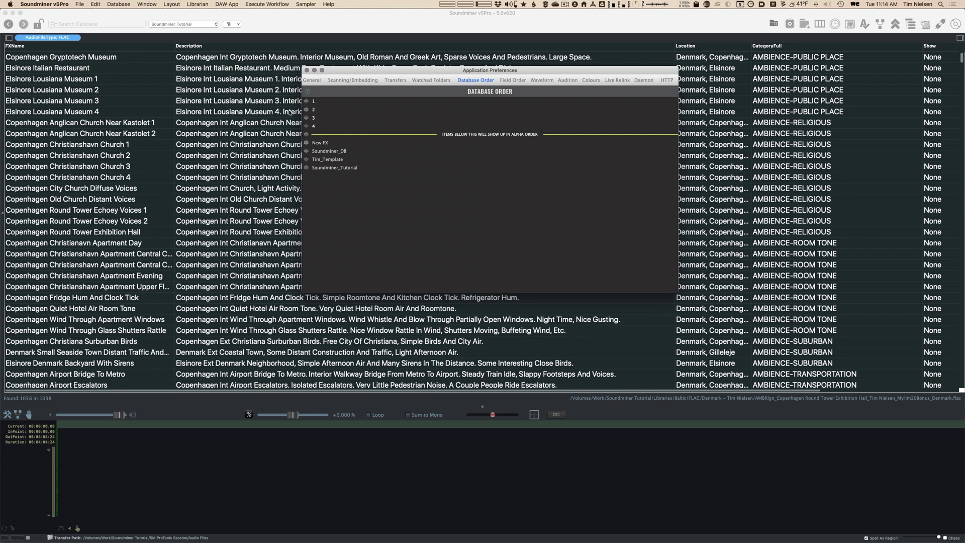
pyautogui.click(120, 4)
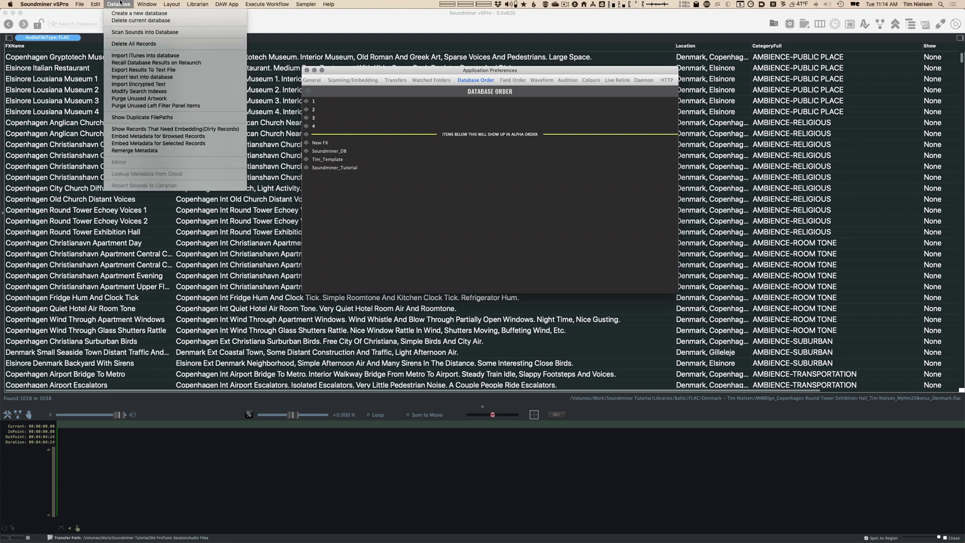
pyautogui.click(119, 4)
pyautogui.click(171, 25)
pyautogui.moveTo(169, 6)
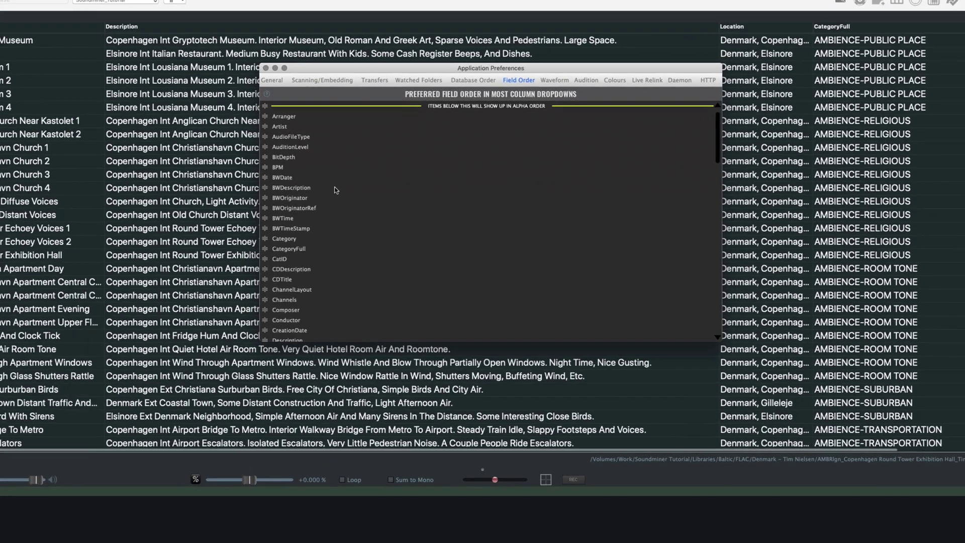
# Step: Move the Library field above the alphabetical-order divider in the preferred field order
pyautogui.scroll(-10, 289, 155)
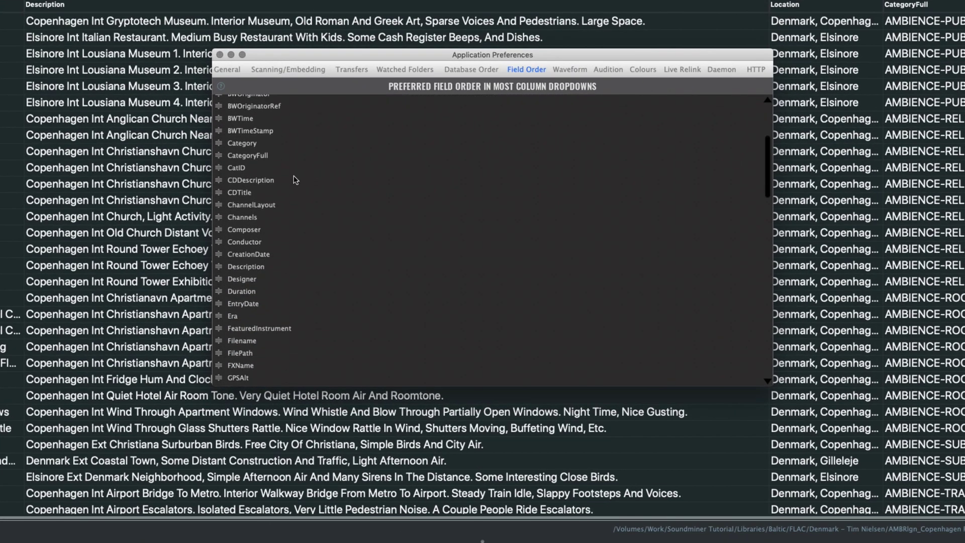
pyautogui.scroll(-10, 284, 204)
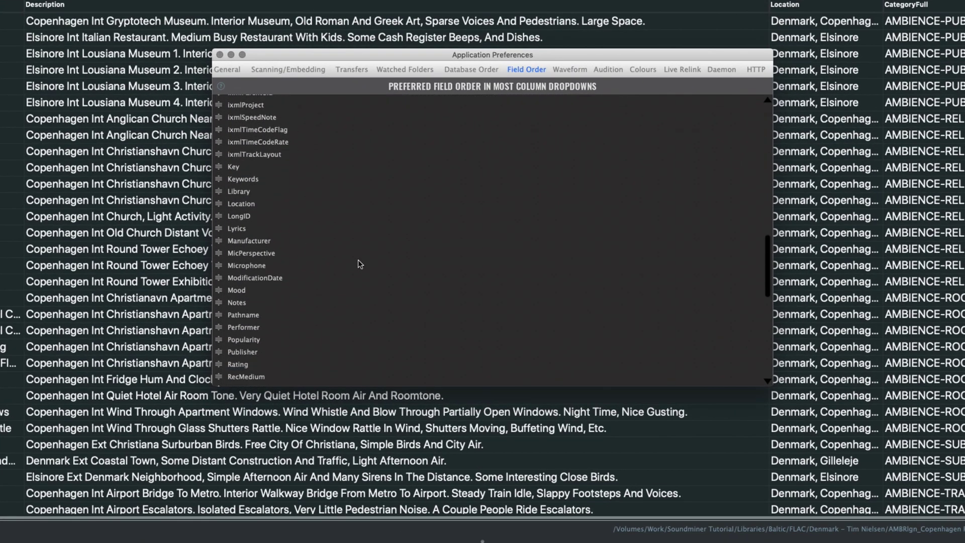
pyautogui.scroll(8, 308, 213)
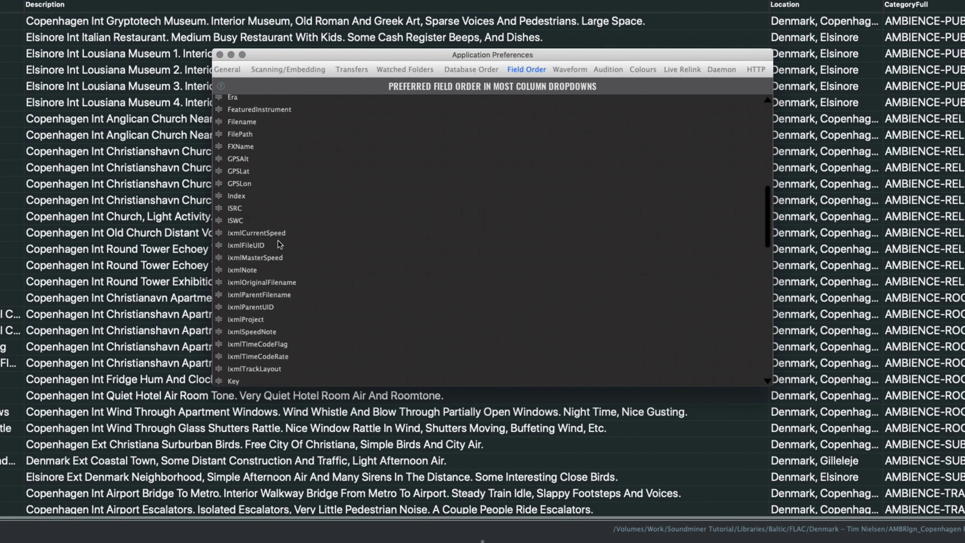
pyautogui.scroll(-5, 272, 261)
pyautogui.moveTo(233, 260); pyautogui.dragTo(241, 98)
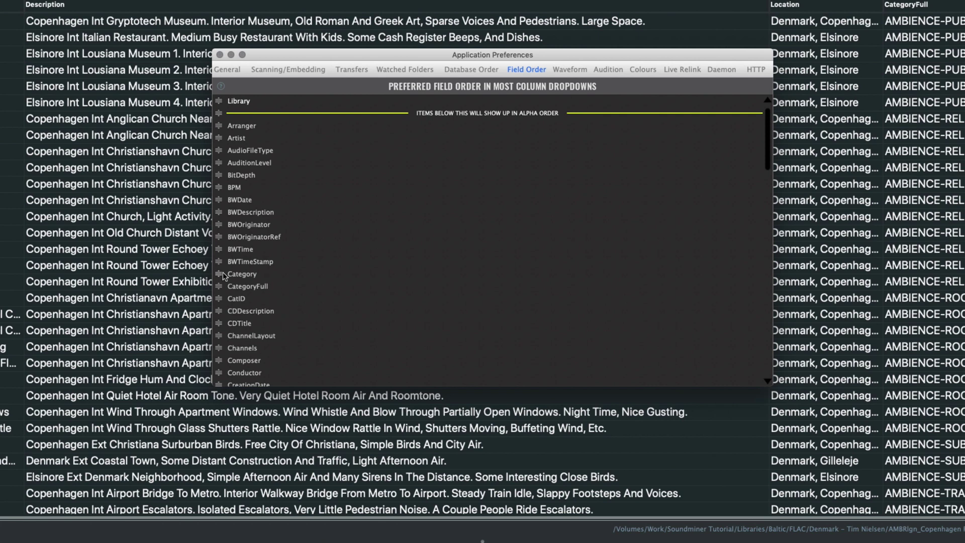
# Step: Add CatID, Category, CategoryFull and Filename, in that order, before Library in the preferred field order
pyautogui.moveTo(220, 274); pyautogui.dragTo(225, 101)
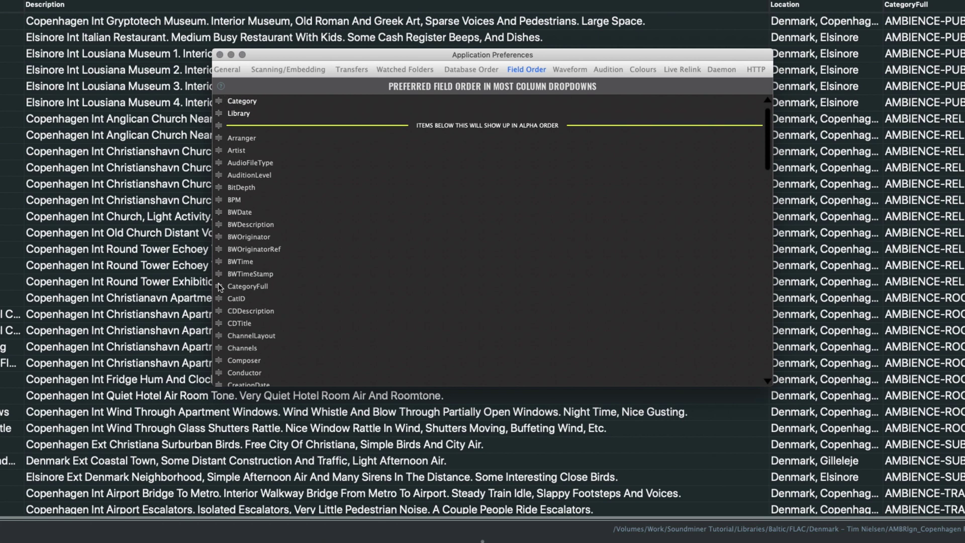
pyautogui.moveTo(219, 286); pyautogui.dragTo(230, 113)
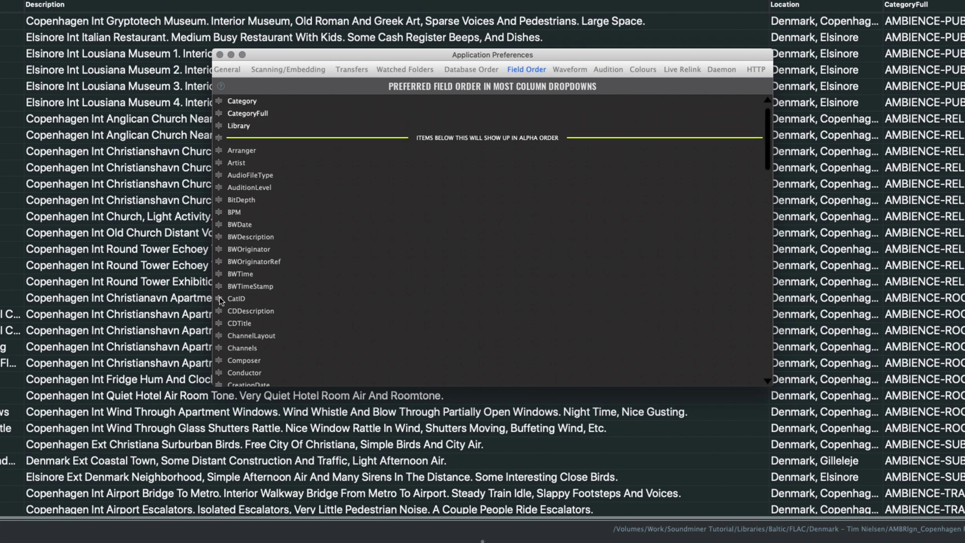
pyautogui.moveTo(219, 299); pyautogui.dragTo(227, 91)
pyautogui.scroll(-10, 317, 280)
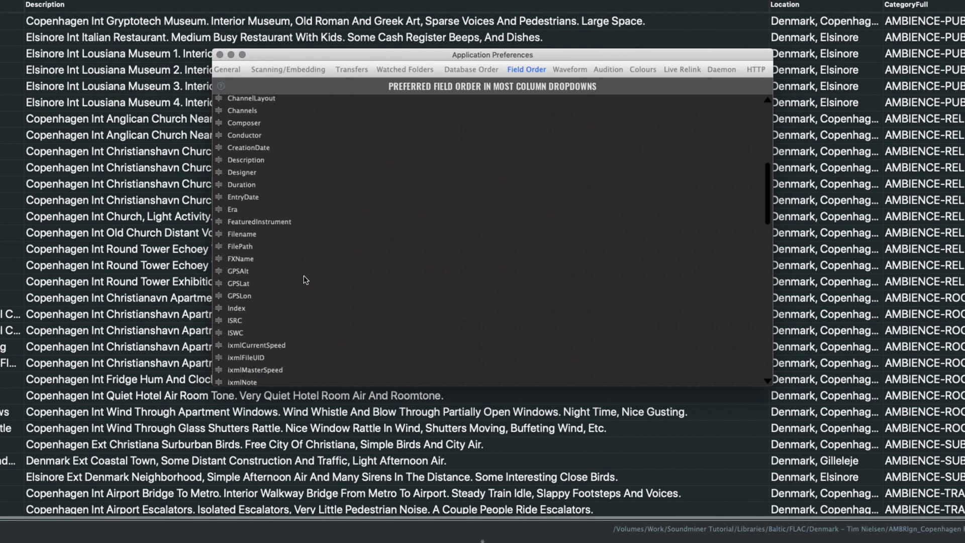
pyautogui.moveTo(220, 207); pyautogui.dragTo(239, 142)
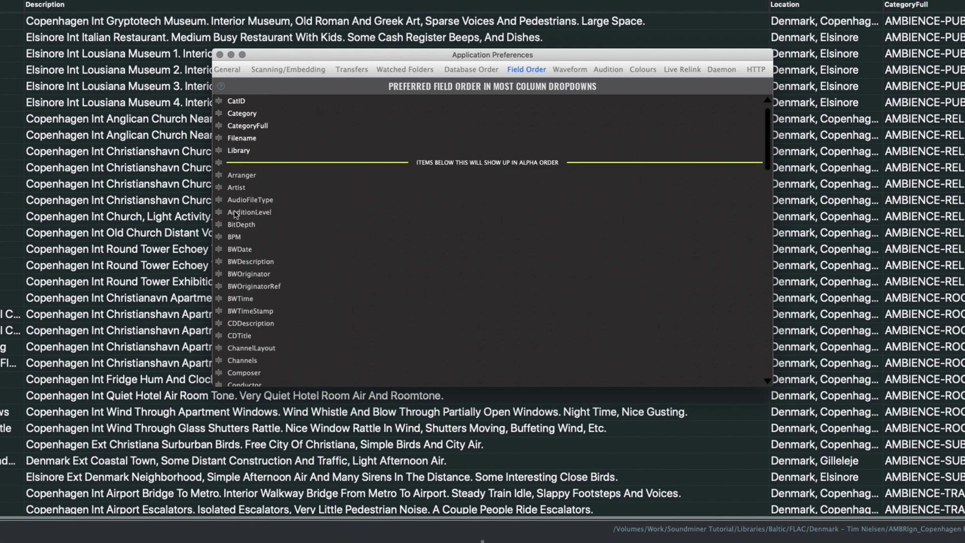
# Step: Add Designer as the last preferred field, move Library to the head of the preferred field order, and close the preferences
pyautogui.scroll(-3, 234, 339)
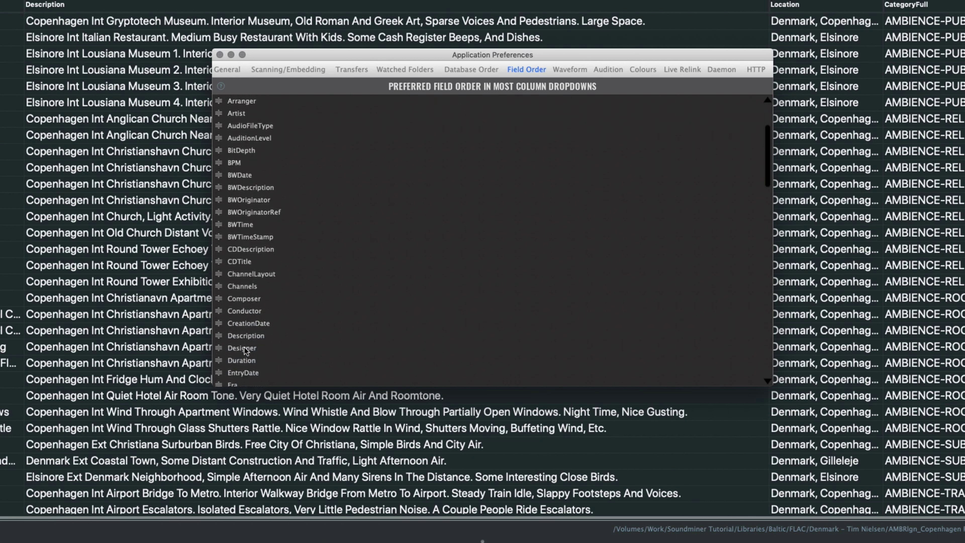
pyautogui.moveTo(219, 346); pyautogui.dragTo(245, 166)
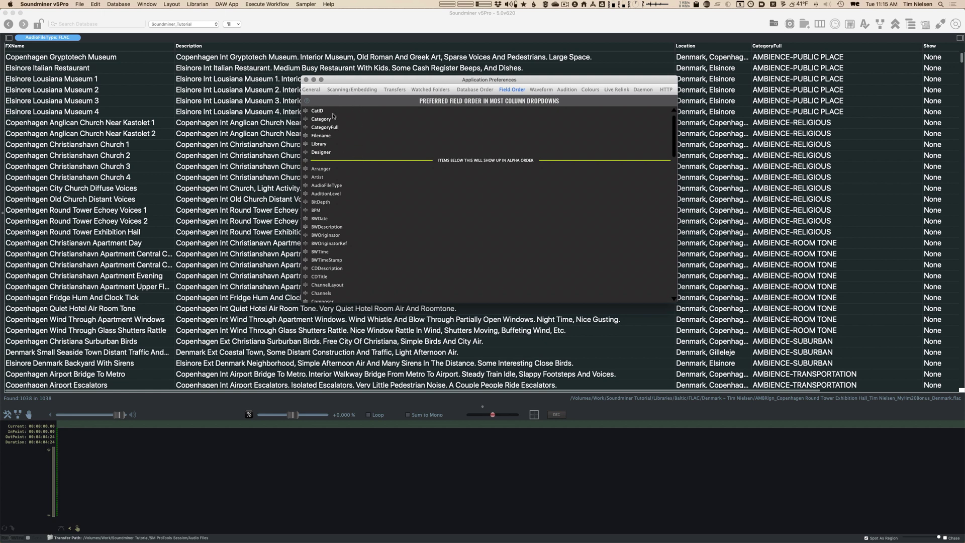
pyautogui.moveTo(306, 152); pyautogui.dragTo(305, 111)
pyautogui.click(325, 60)
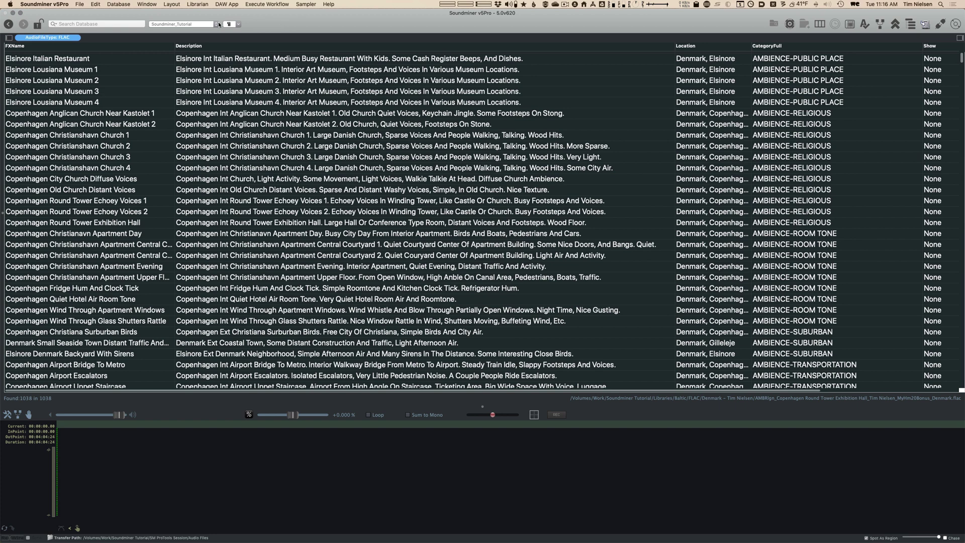
# Step: Show the Artwork column in the results list and look through the artwork thumbnails of the different libraries
pyautogui.click(236, 24)
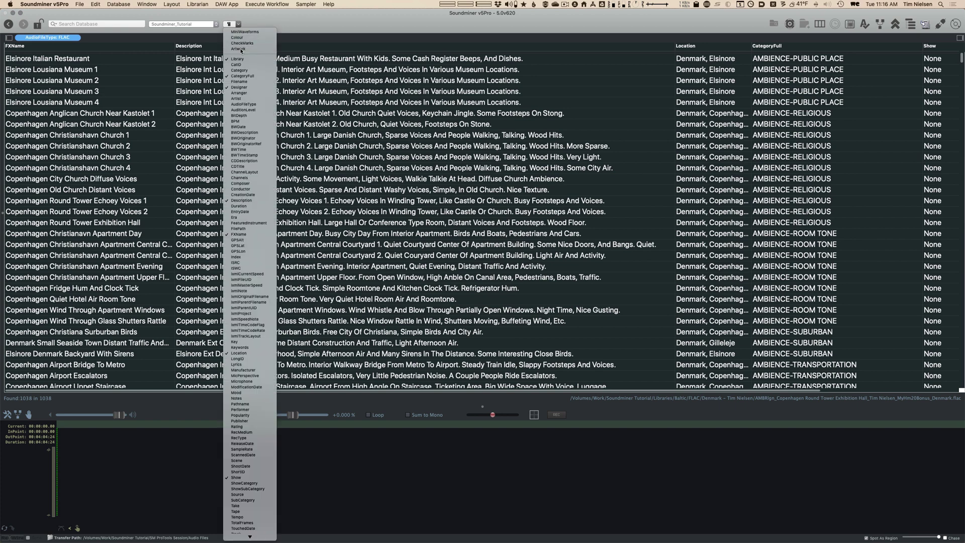
pyautogui.click(246, 36)
pyautogui.moveTo(36, 49); pyautogui.dragTo(34, 56)
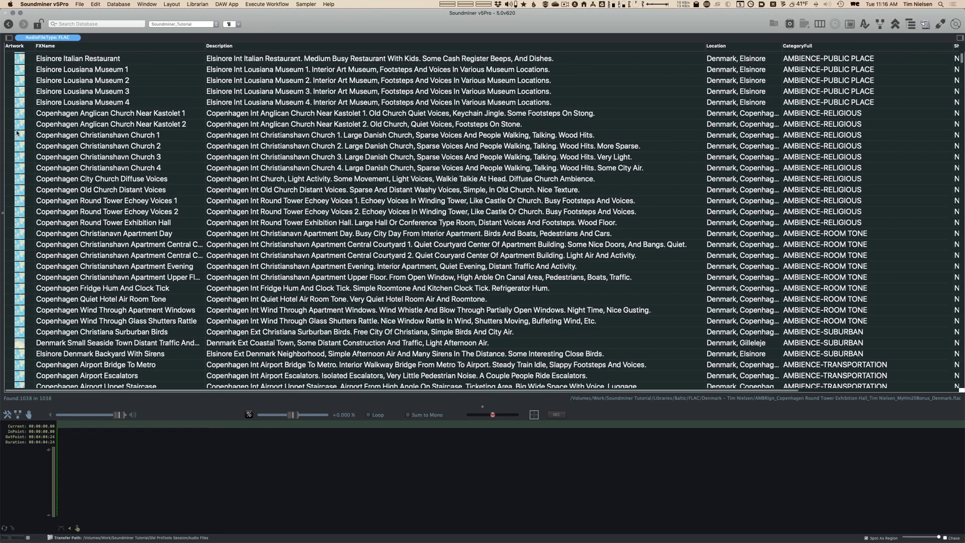
pyautogui.scroll(-20, 23, 160)
pyautogui.scroll(-20, 23, 161)
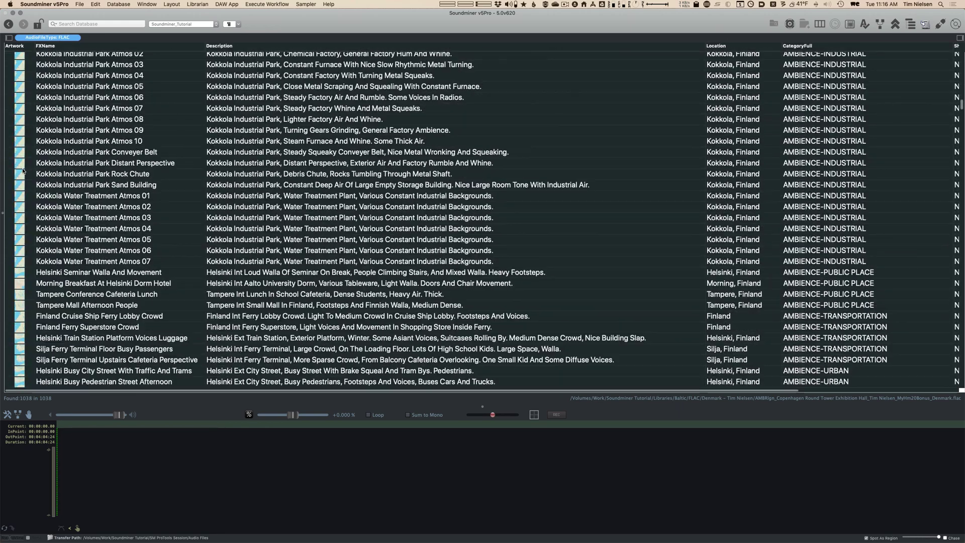
pyautogui.scroll(-20, 33, 173)
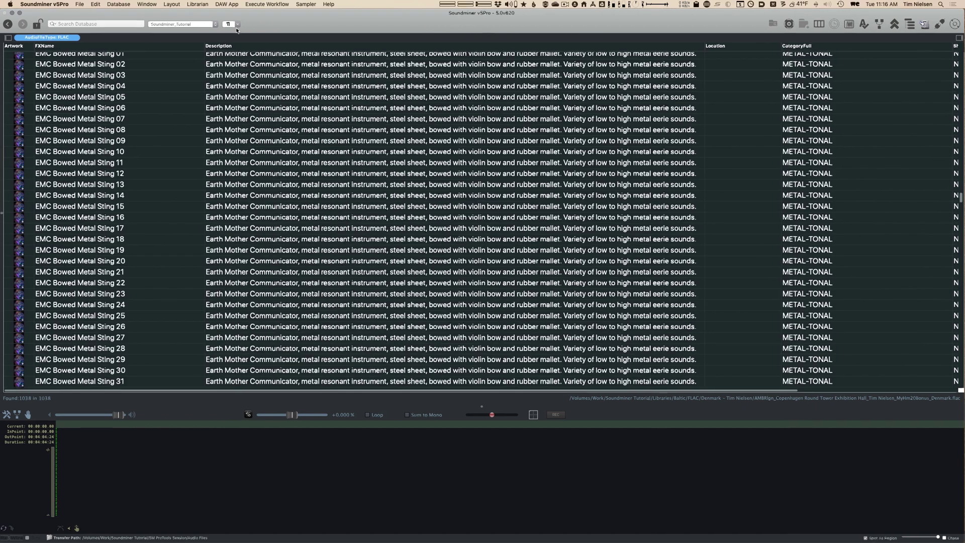
# Step: Hide the Artwork column and select the EMC Bowed Metal Sting 07 row
pyautogui.click(235, 24)
pyautogui.click(236, 49)
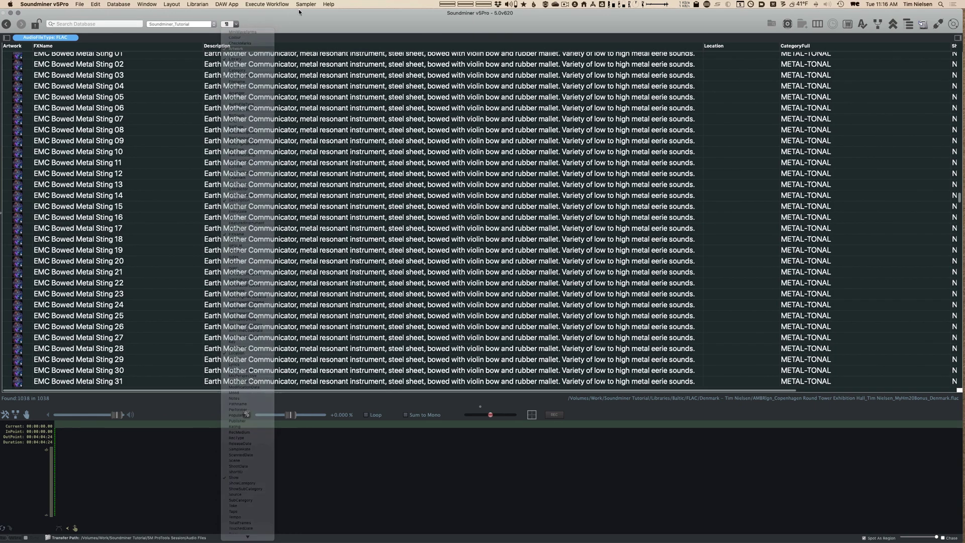
pyautogui.click(313, 121)
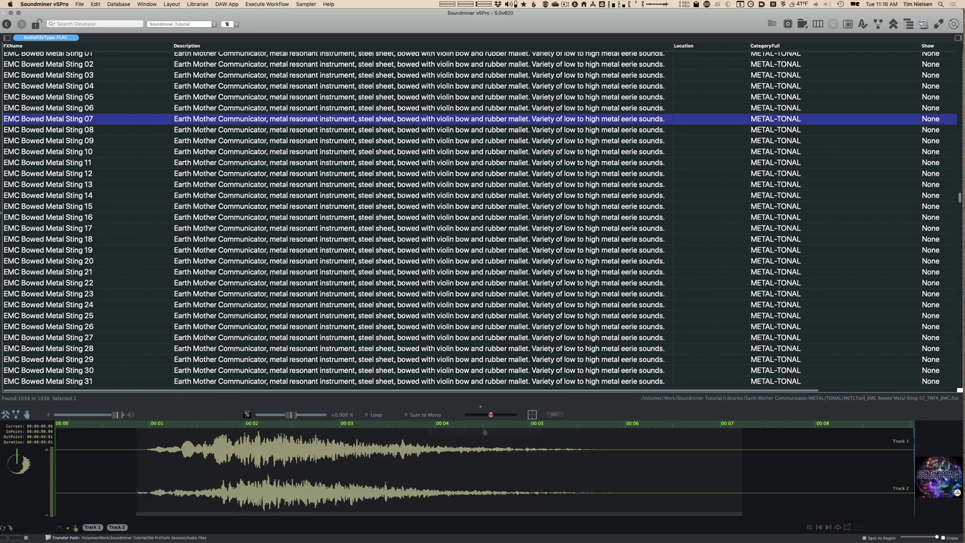
# Step: Open the waveform preferences, review the View Artwork option leaving it enabled, and close the preferences
pyautogui.press('super+comma')
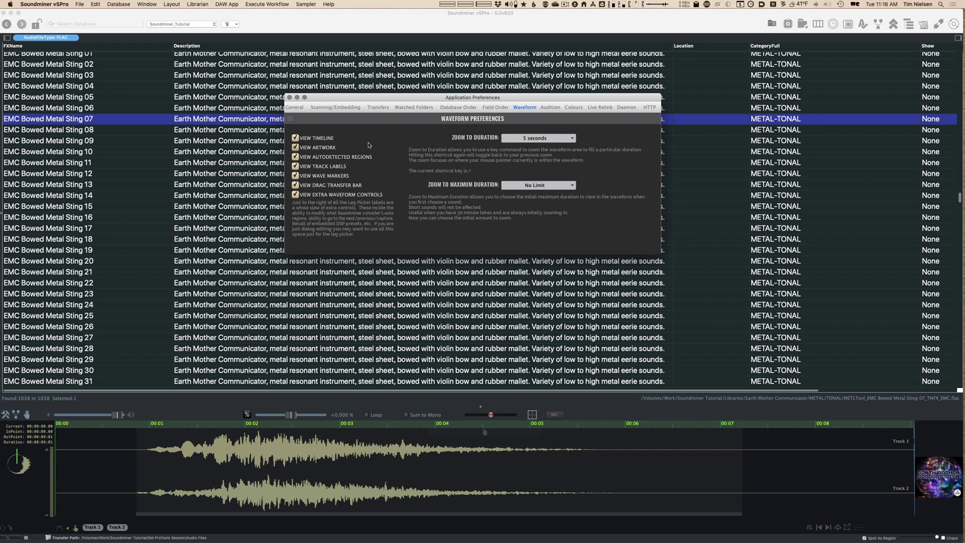
pyautogui.click(337, 147)
pyautogui.click(333, 147)
pyautogui.click(290, 98)
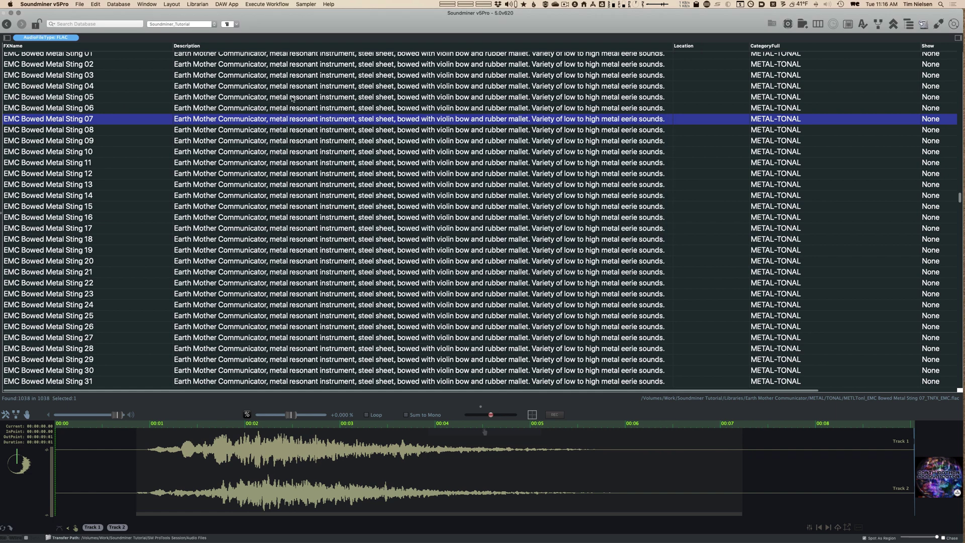
# Step: View the selected sound's cover in the Artwork Viewer, move the viewer aside over the results list, and close it
pyautogui.click(135, 4)
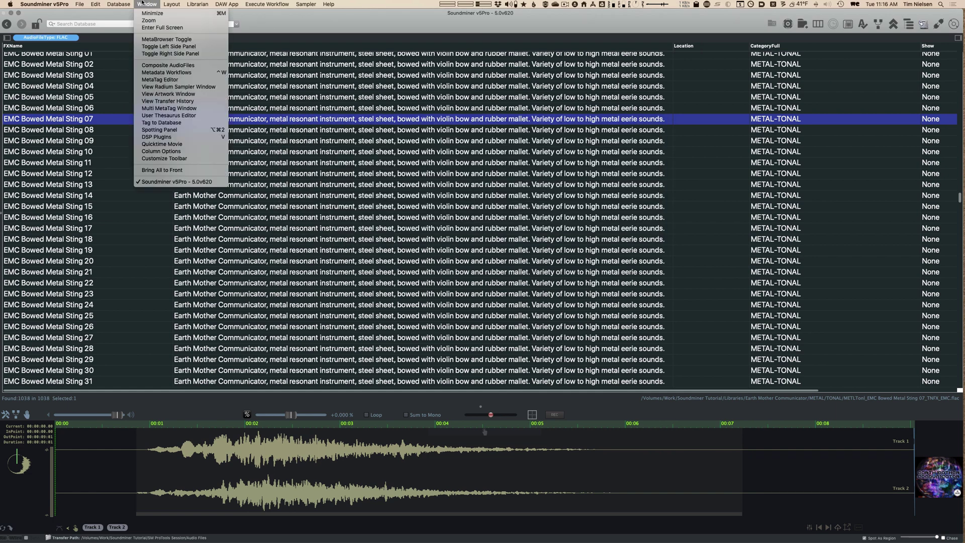
pyautogui.click(156, 96)
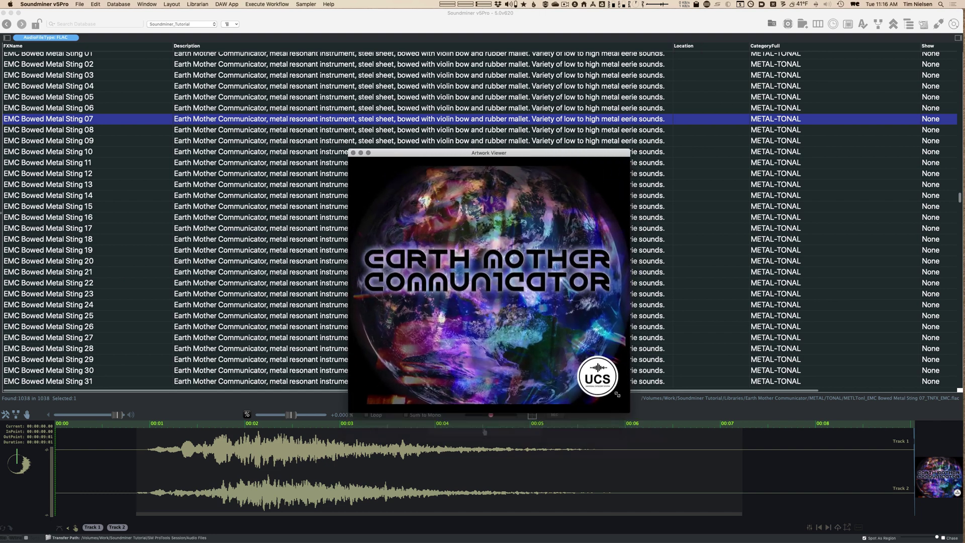
pyautogui.moveTo(402, 153); pyautogui.dragTo(648, 117)
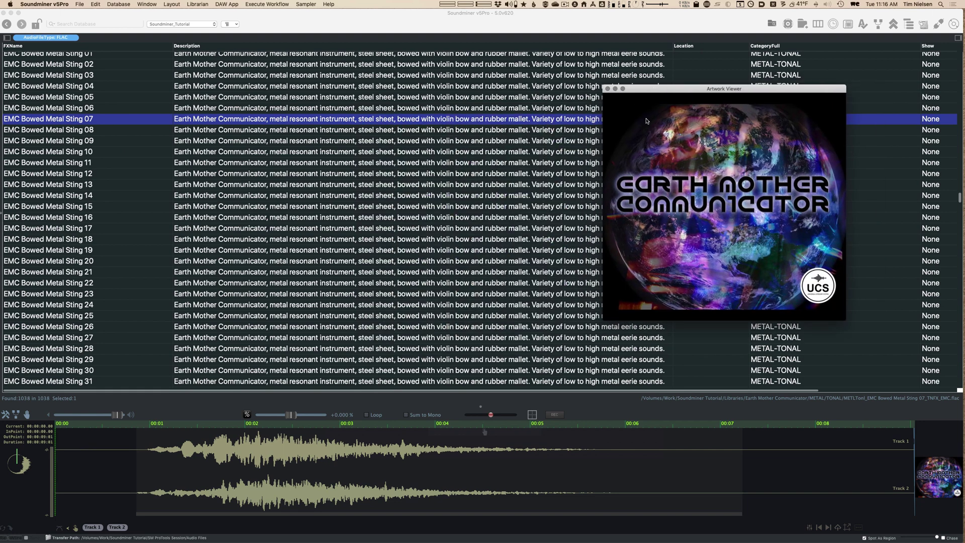
pyautogui.click(608, 89)
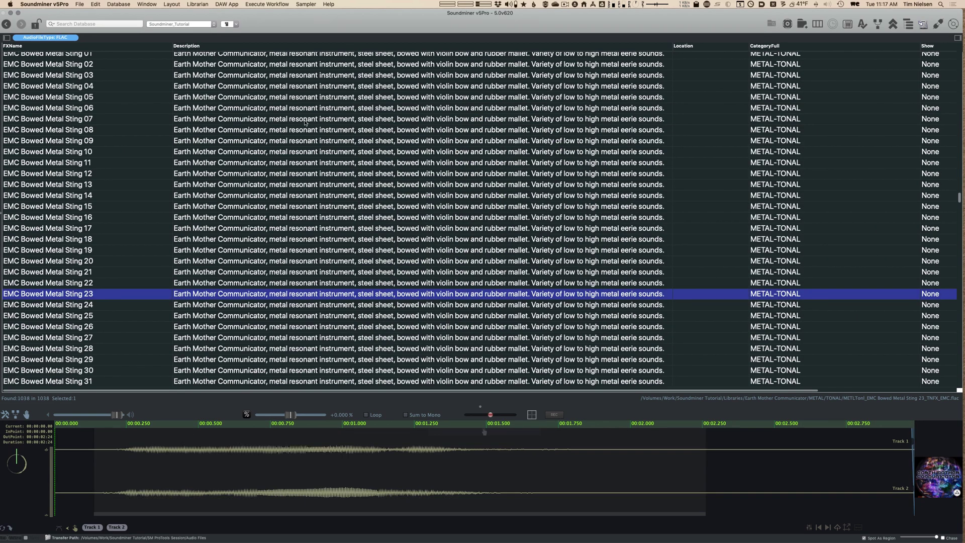
# Step: Select several EMC Bowed Metal Sting rows in turn to view their waveforms, finishing on EMC Bowed Metal Sting 07
pyautogui.click(294, 155)
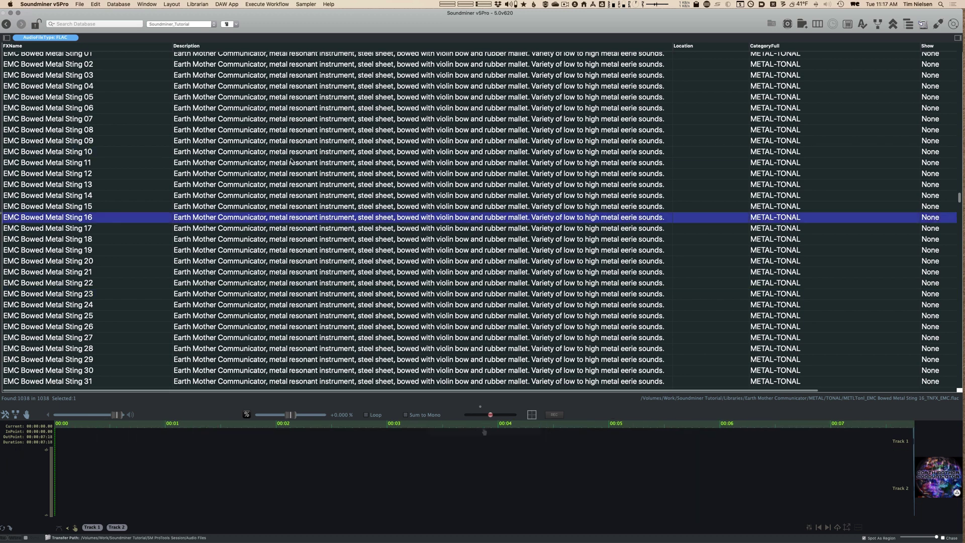
pyautogui.click(315, 221)
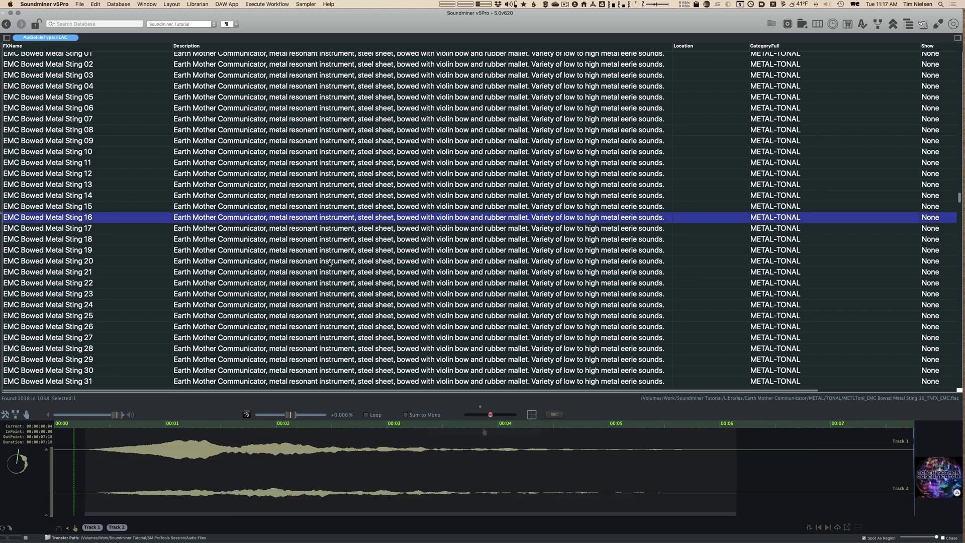
pyautogui.click(347, 275)
pyautogui.click(325, 119)
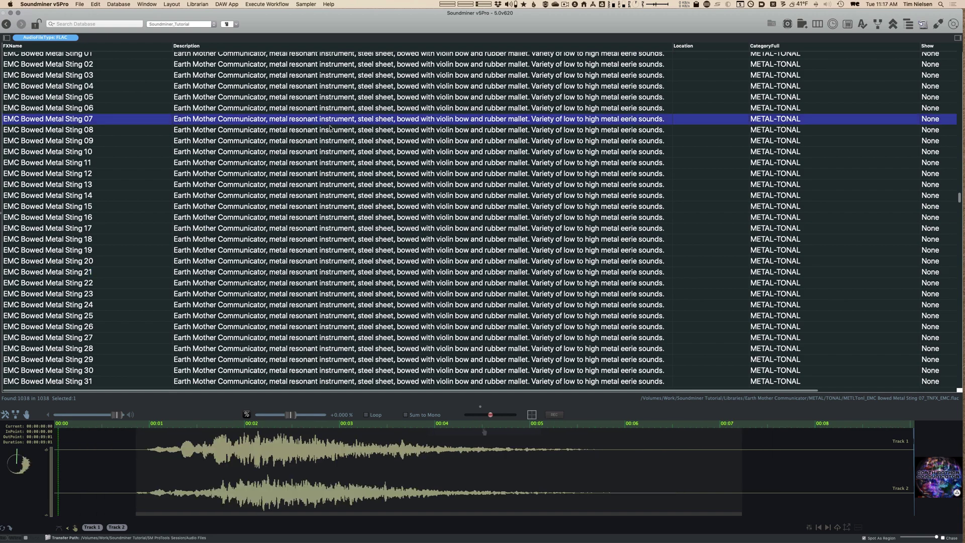
# Step: Turn on Visualize Play History in the general preferences and close the preferences
pyautogui.press('super+comma')
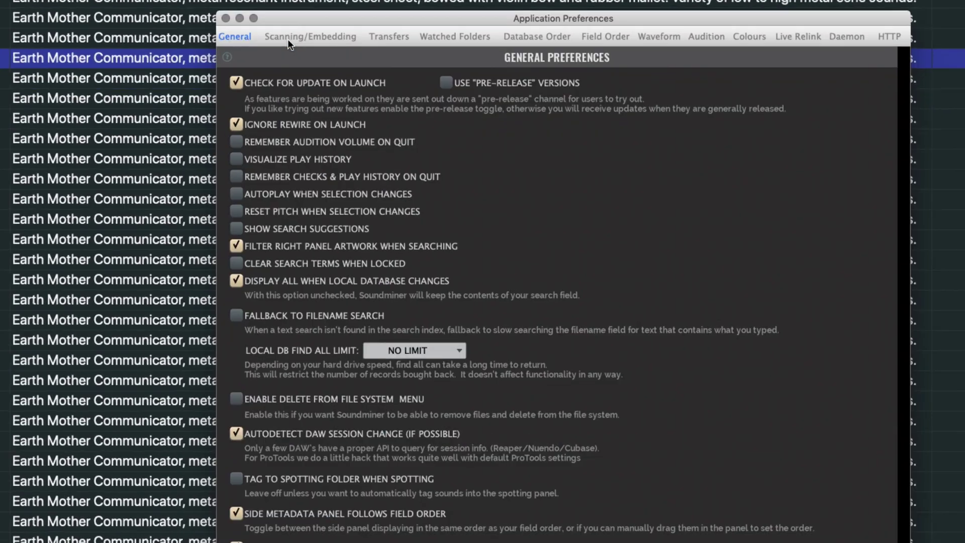
pyautogui.click(281, 157)
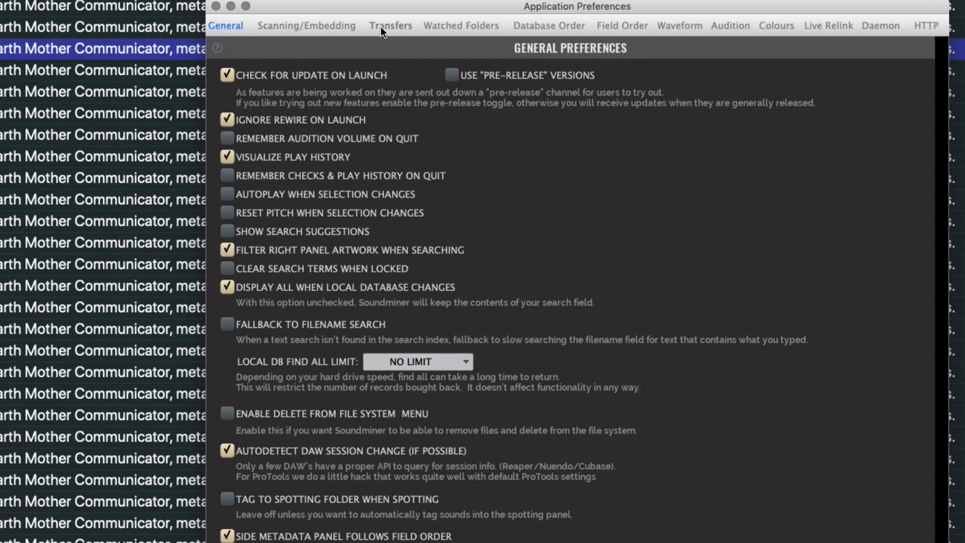
pyautogui.click(215, 6)
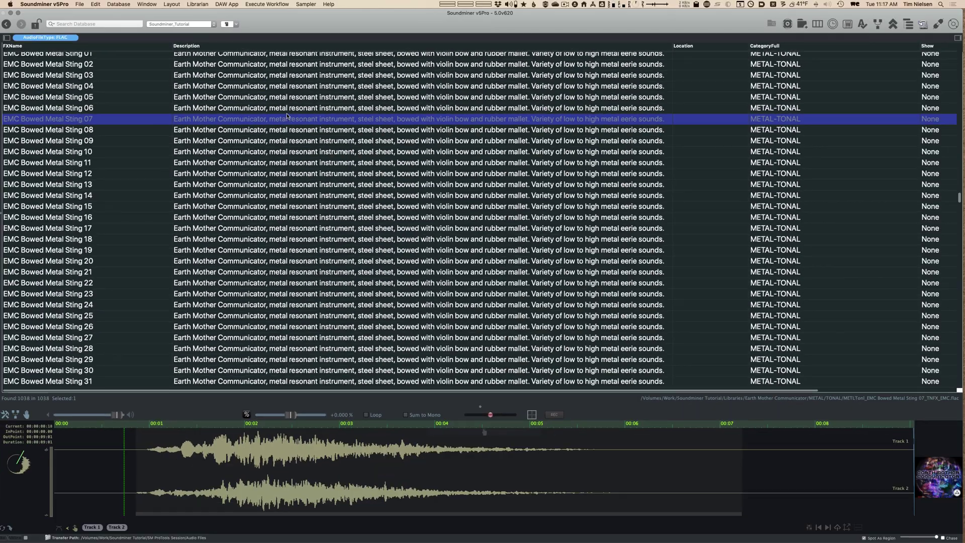
# Step: Audition a range of EMC Bowed Metal Sting sounds further down the list, starting with 07 and finishing on 46
pyautogui.press('space')
pyautogui.click(313, 184)
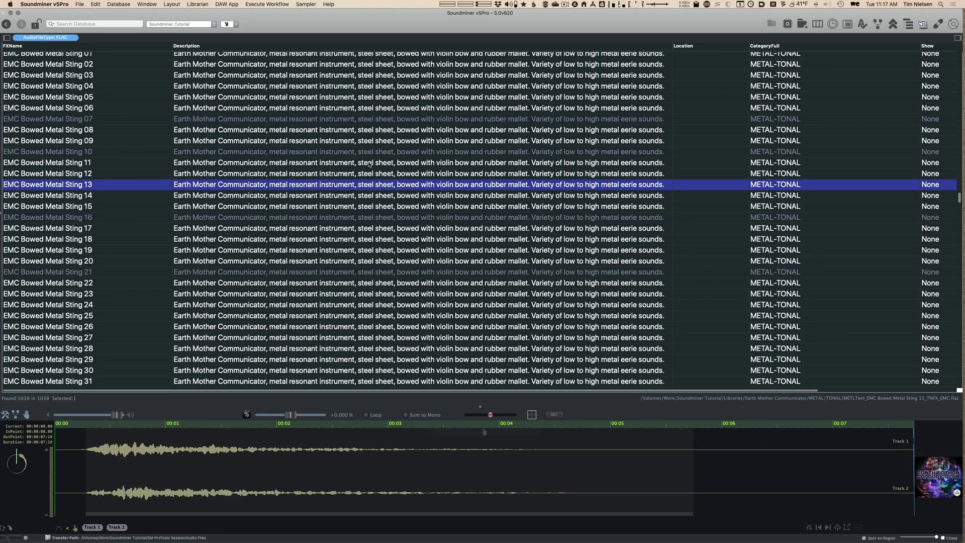
pyautogui.click(314, 315)
pyautogui.scroll(-6, 307, 302)
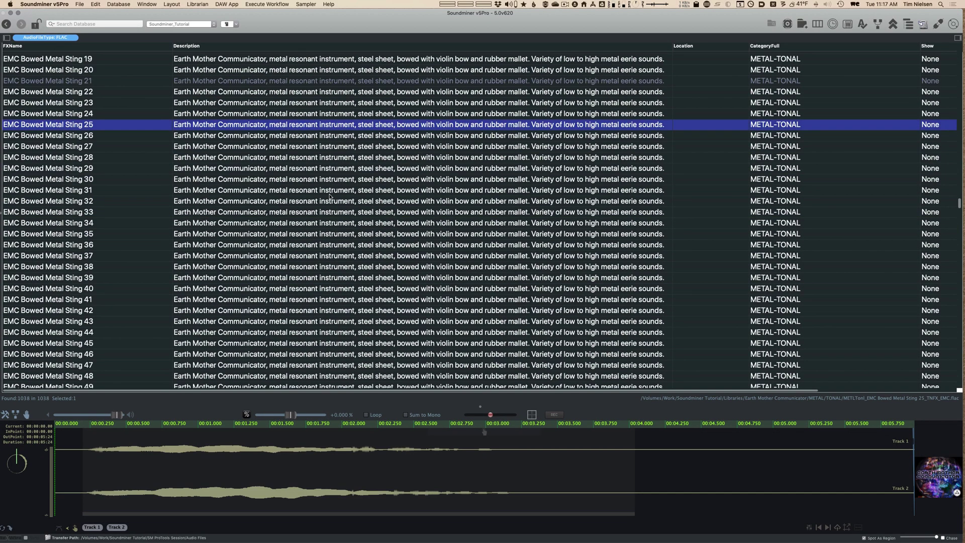
pyautogui.click(301, 288)
pyautogui.scroll(-10, 372, 199)
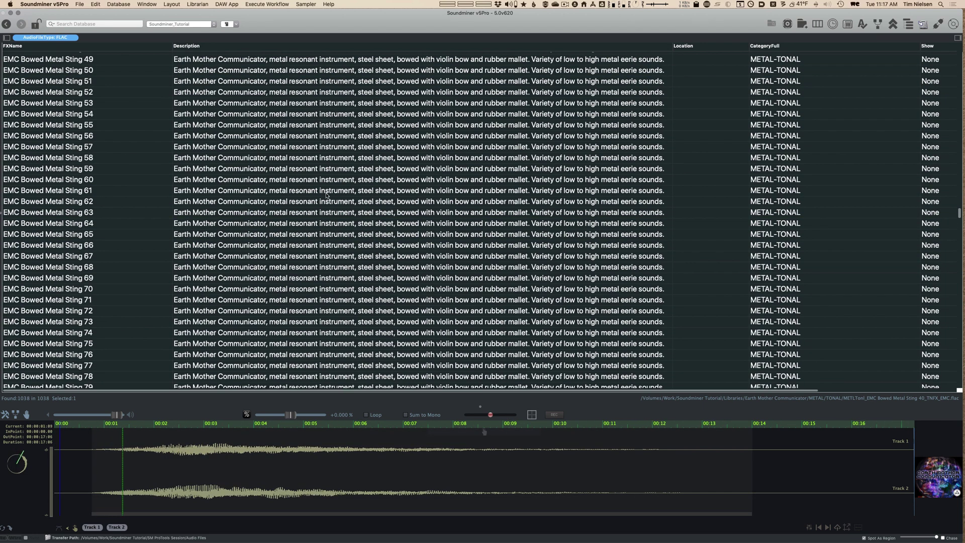
pyautogui.scroll(8, 334, 237)
pyautogui.click(335, 241)
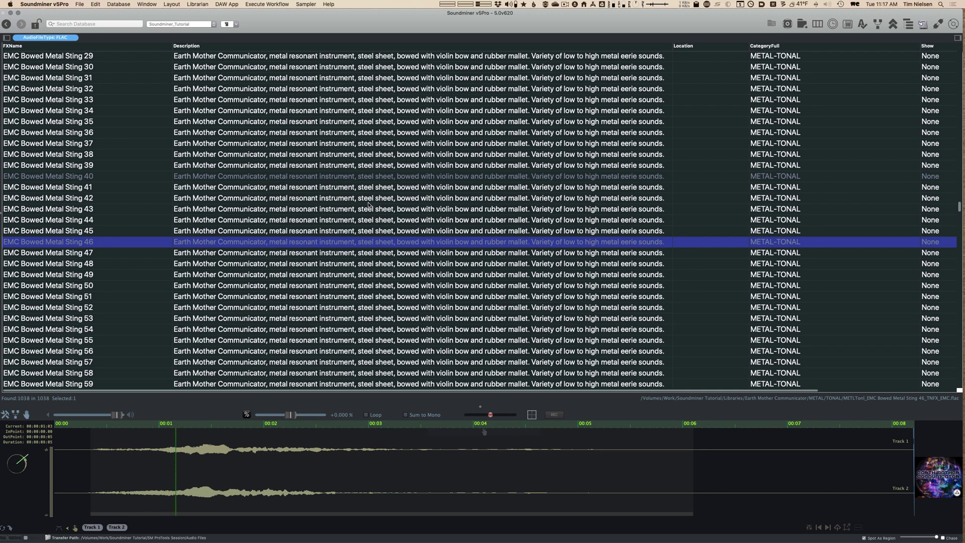
# Step: Play EMC Bowed Metal Sting 49, compare the played and unplayed rows 38, 40, 46 and 50, and return to 49
pyautogui.click(327, 278)
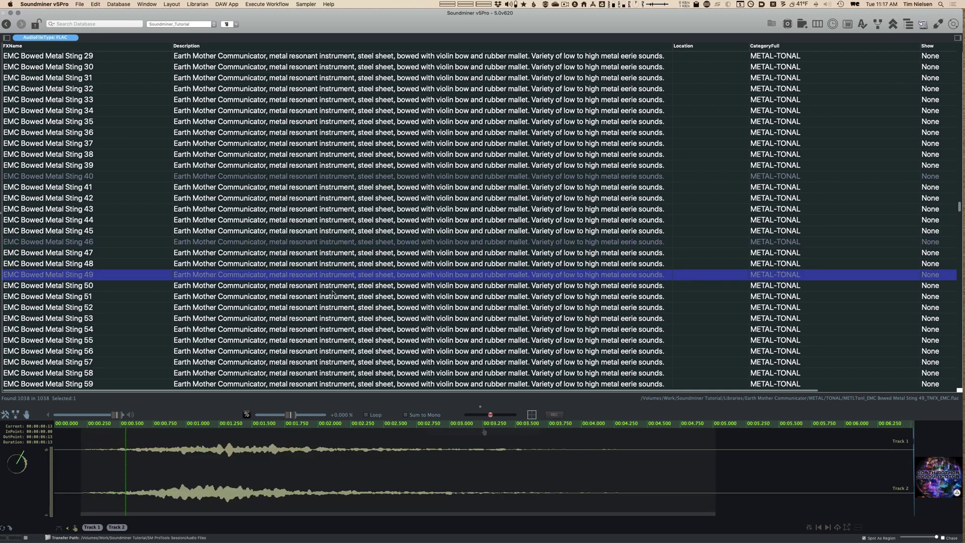
pyautogui.click(354, 156)
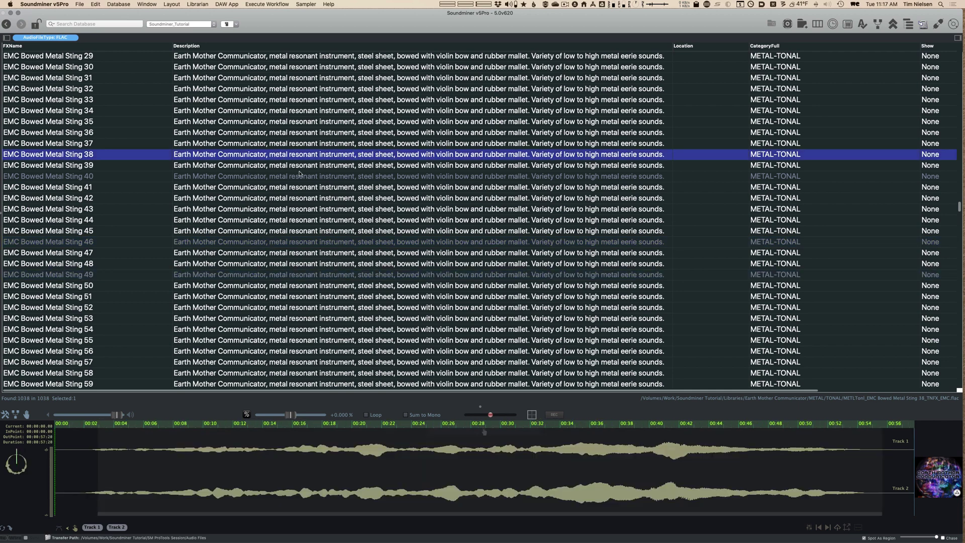
pyautogui.click(281, 178)
pyautogui.click(297, 242)
pyautogui.click(295, 285)
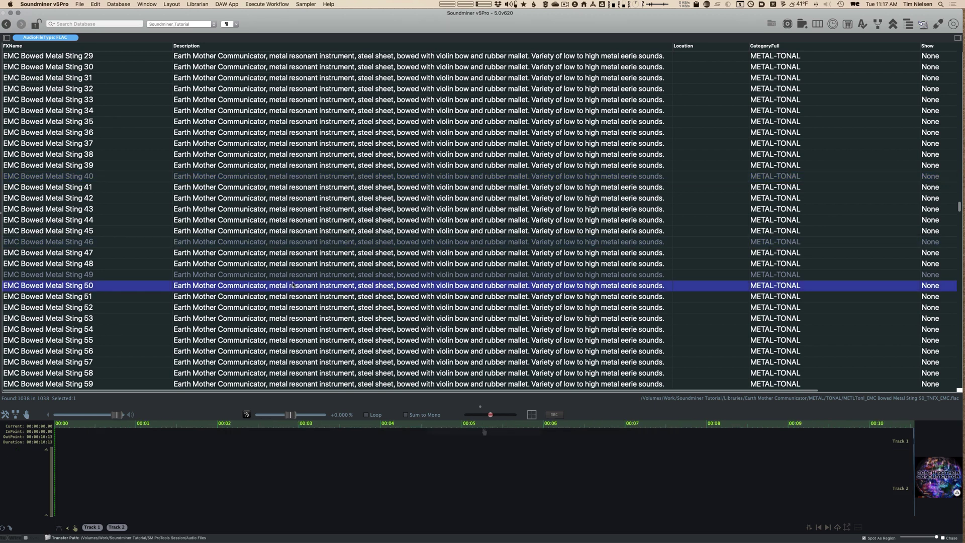
pyautogui.click(302, 275)
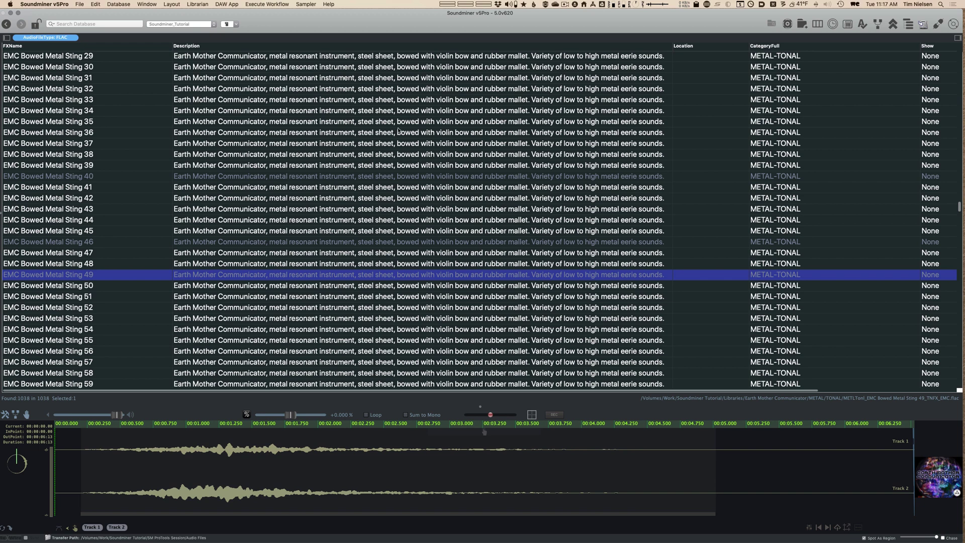
# Step: Turn off Visualize Play History in the general preferences, close the preferences, and select another EMC Bowed Metal Sting row
pyautogui.press('super+comma')
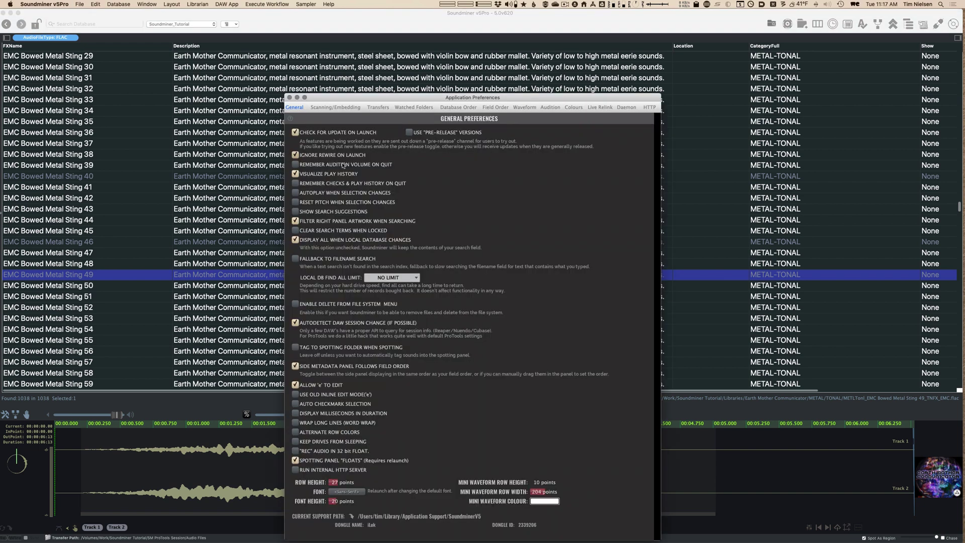
pyautogui.click(290, 98)
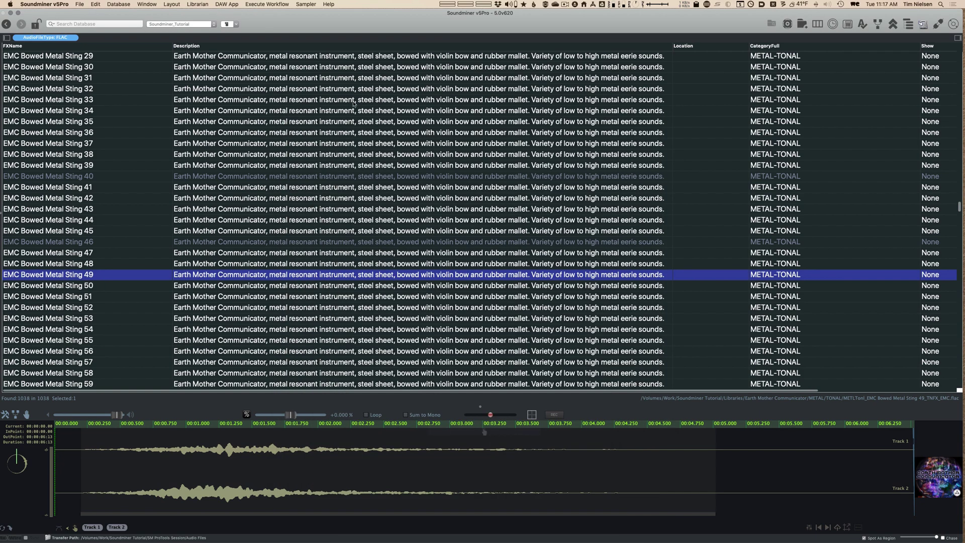
pyautogui.click(367, 101)
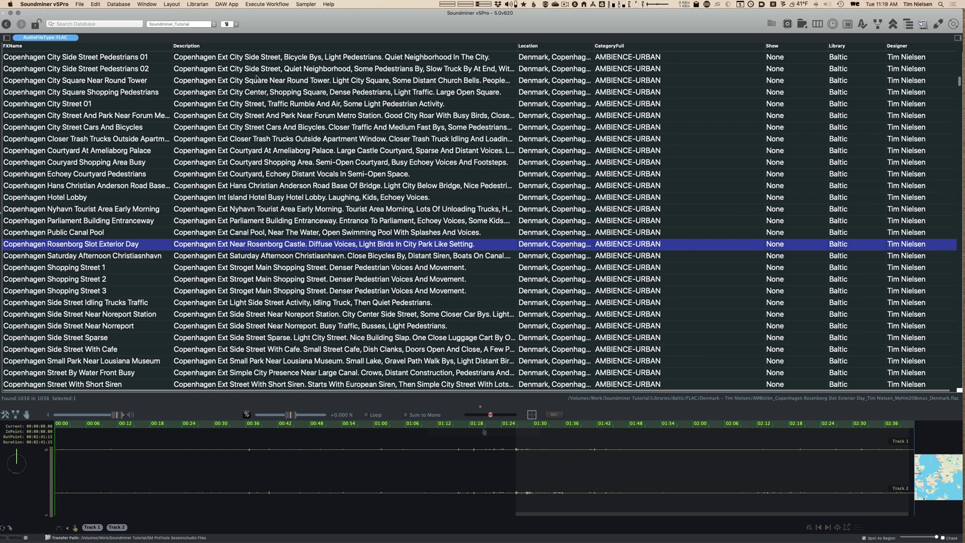
# Step: Narrow the Description column and turn on Wrap Long Lines (word wrap) in the general preferences
pyautogui.click(519, 71)
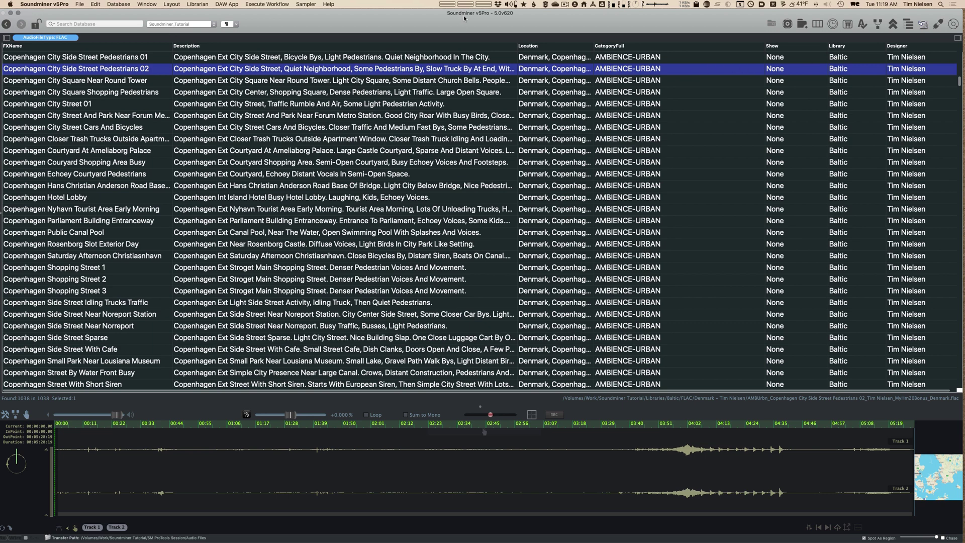
pyautogui.moveTo(518, 48); pyautogui.dragTo(485, 55)
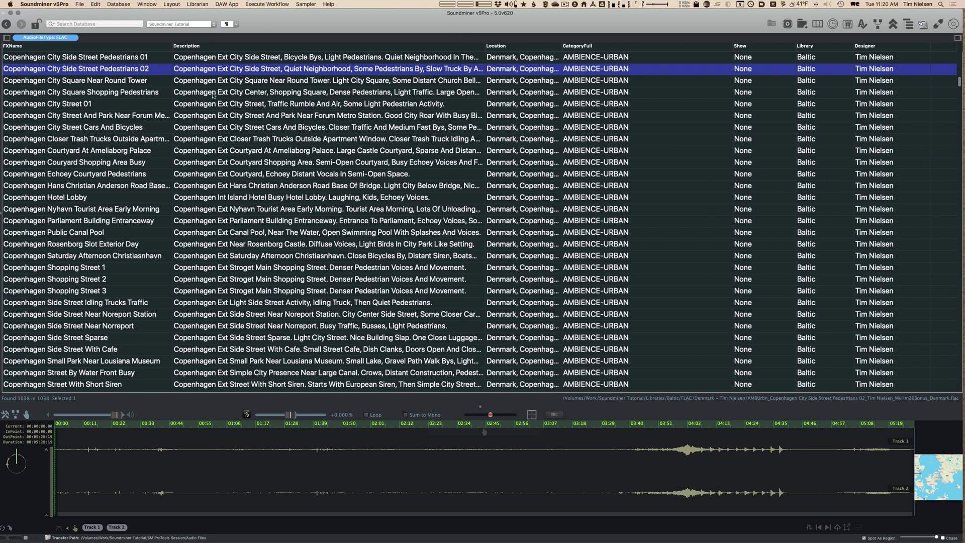
pyautogui.press('super+comma')
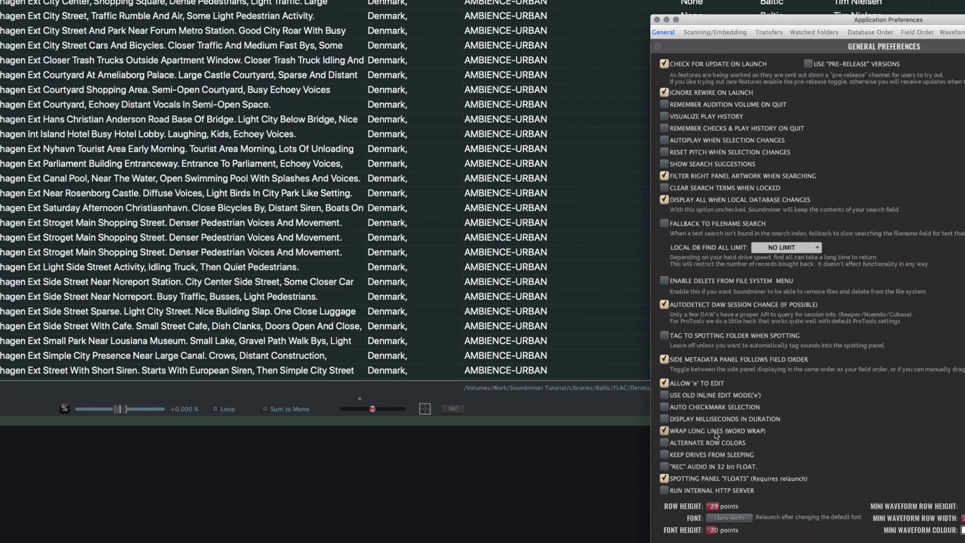
pyautogui.click(508, 427)
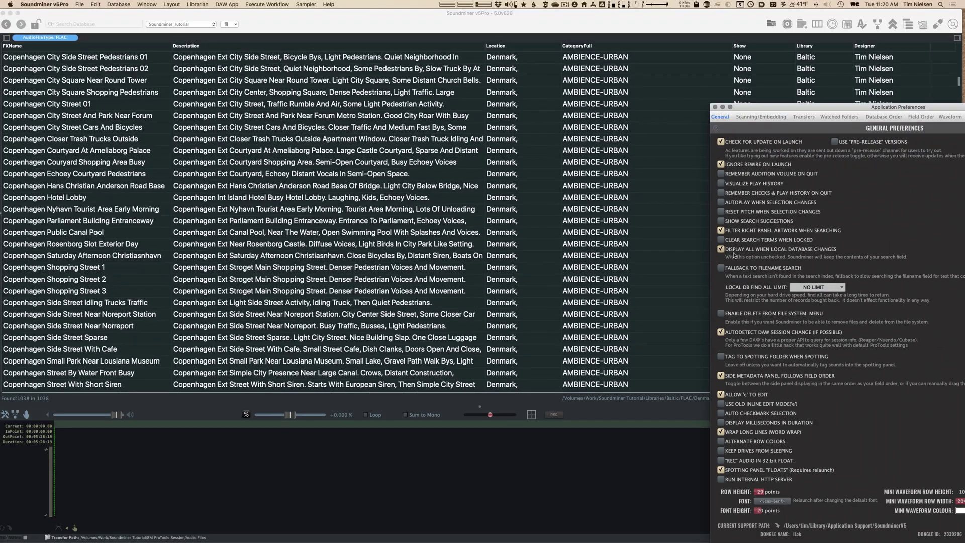
pyautogui.click(715, 107)
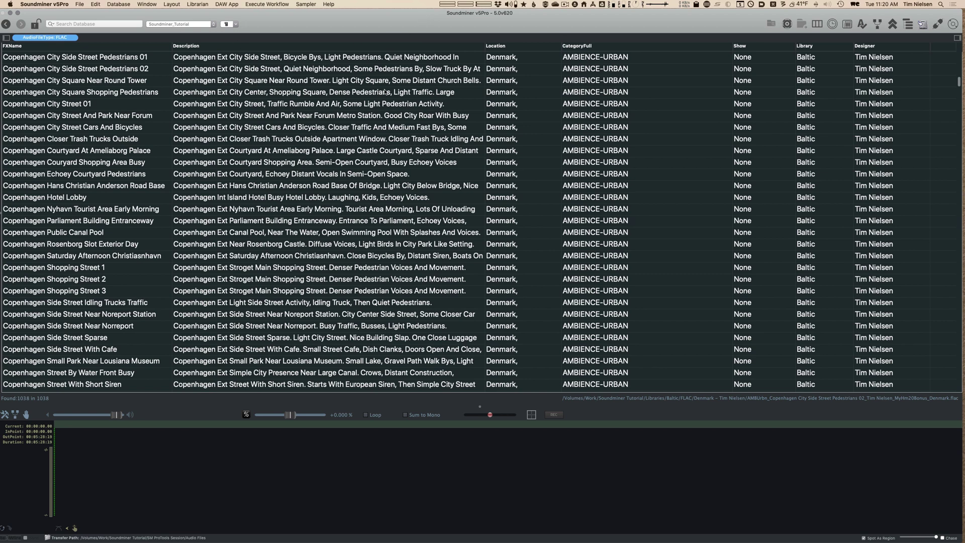
# Step: Set the row height to 54 points in the general preferences and narrow the Location column so its entries wrap
pyautogui.press('super+comma')
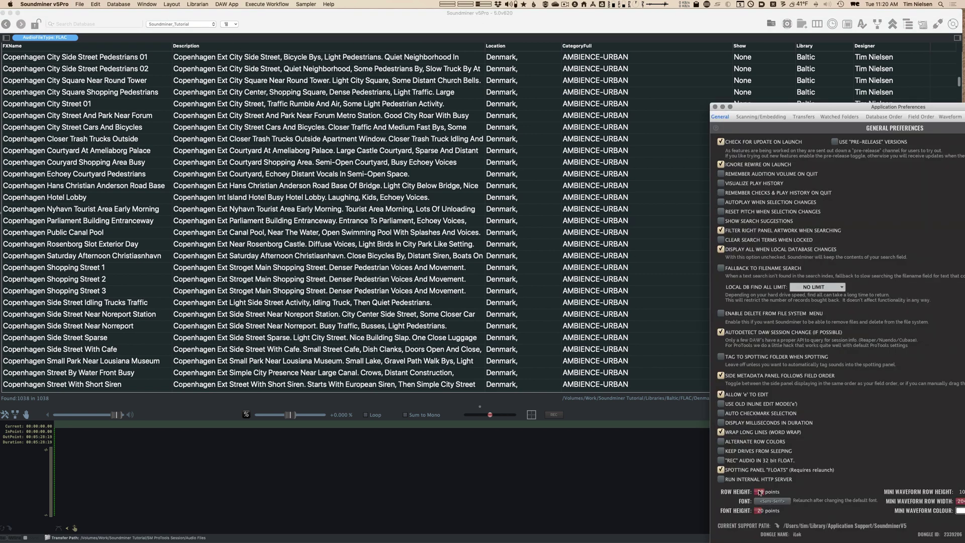
pyautogui.moveTo(765, 495); pyautogui.dragTo(776, 489)
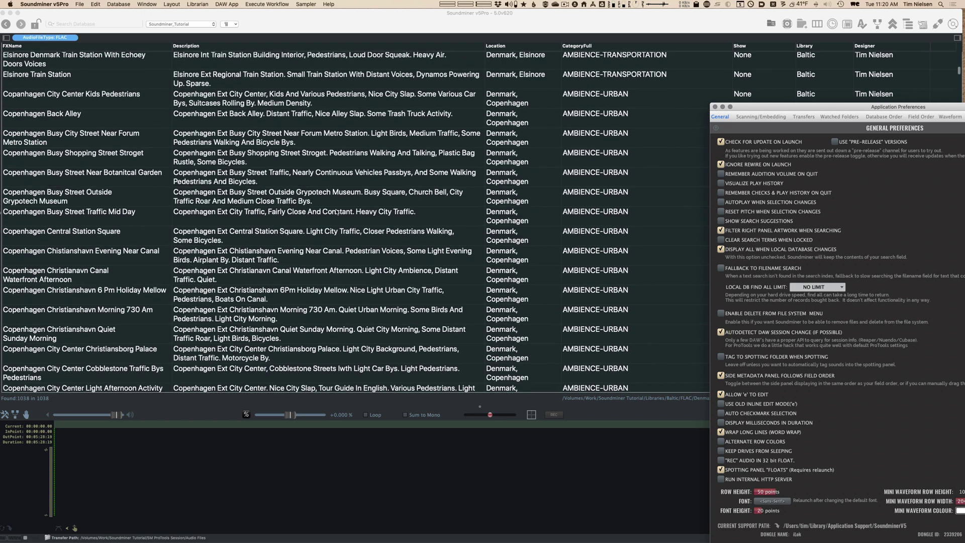
pyautogui.scroll(10, 327, 129)
pyautogui.click(329, 129)
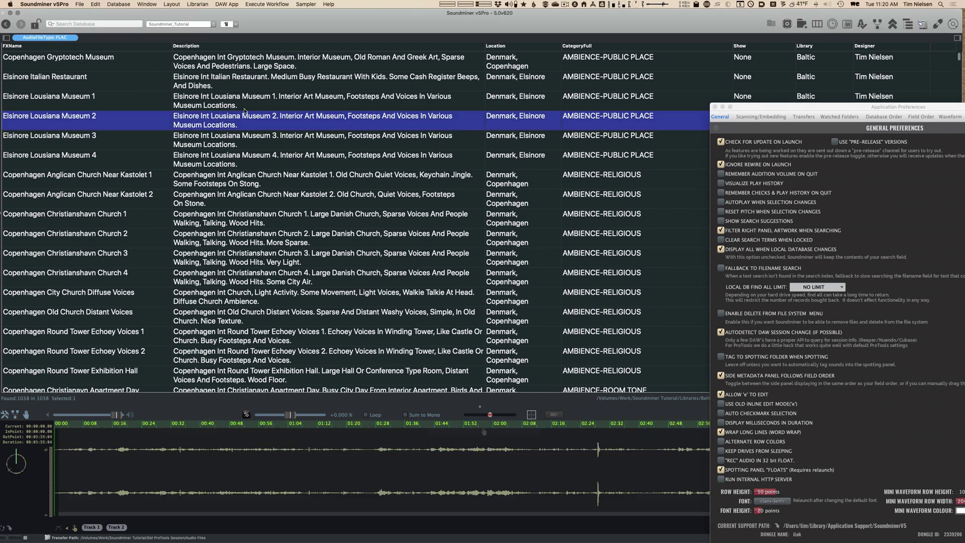
pyautogui.click(258, 148)
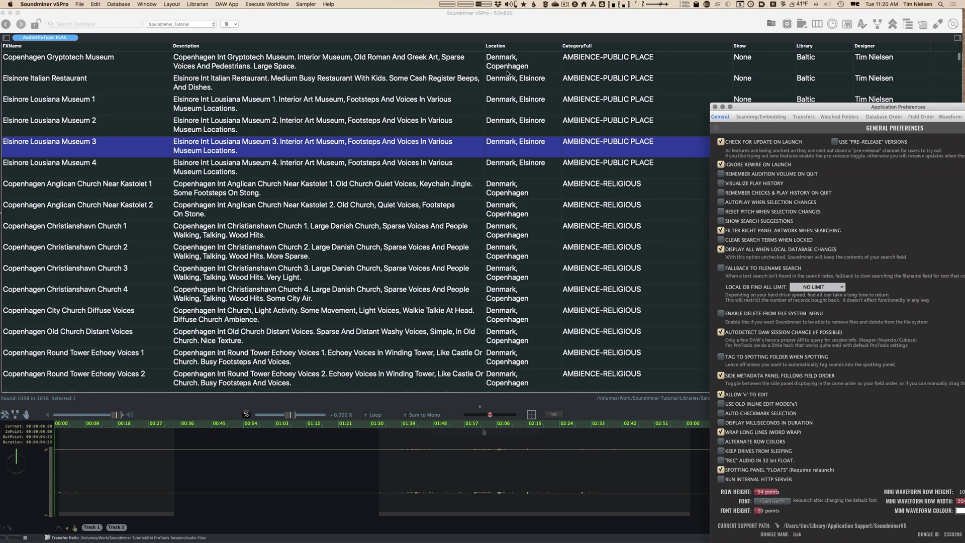
pyautogui.click(560, 68)
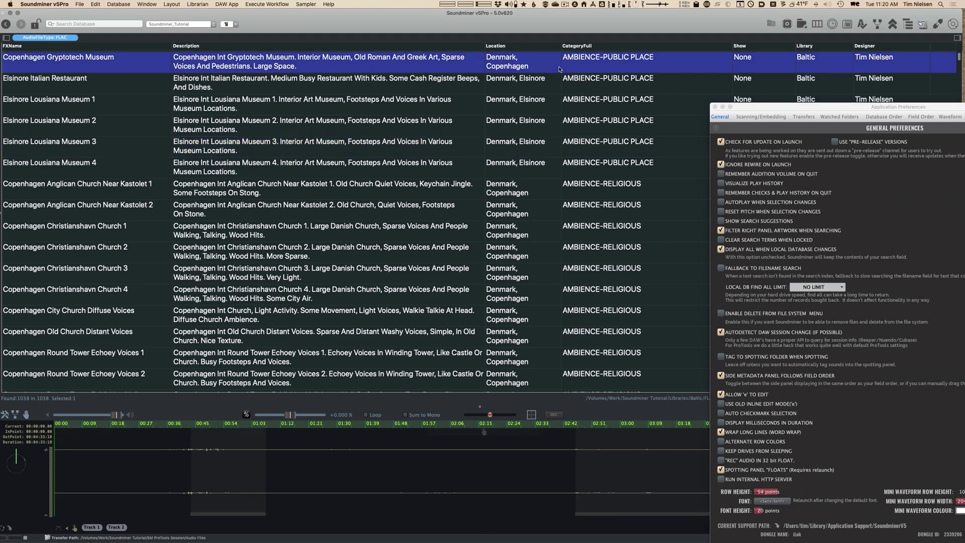
pyautogui.moveTo(560, 48); pyautogui.dragTo(542, 48)
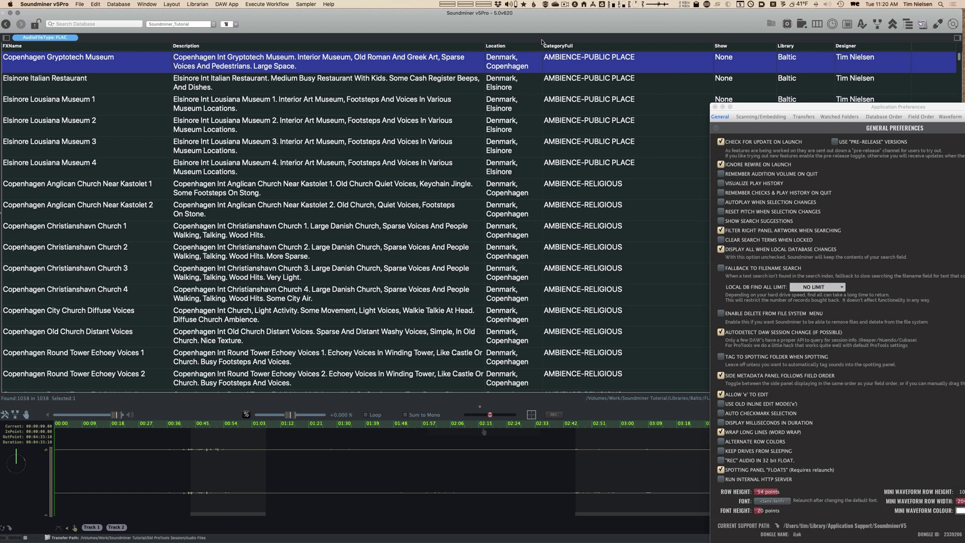
# Step: Turn off Wrap Long Lines, set the row height to 28 points, and close the preferences
pyautogui.click(721, 433)
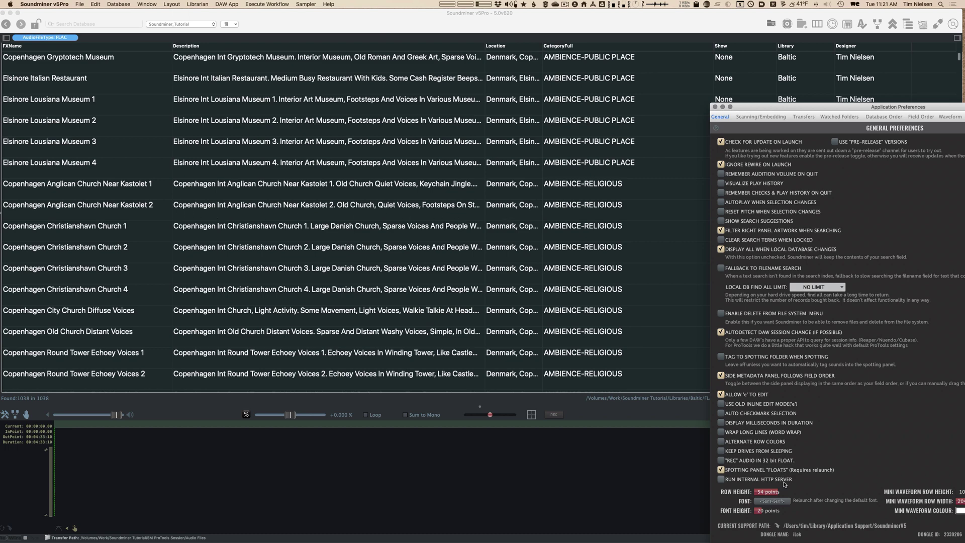
pyautogui.moveTo(779, 491); pyautogui.dragTo(765, 495)
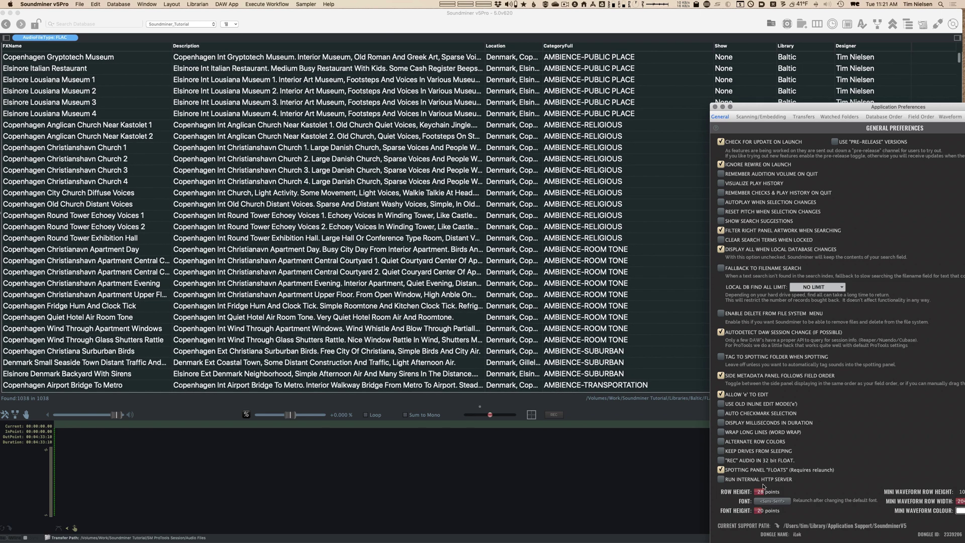
pyautogui.press('super+w')
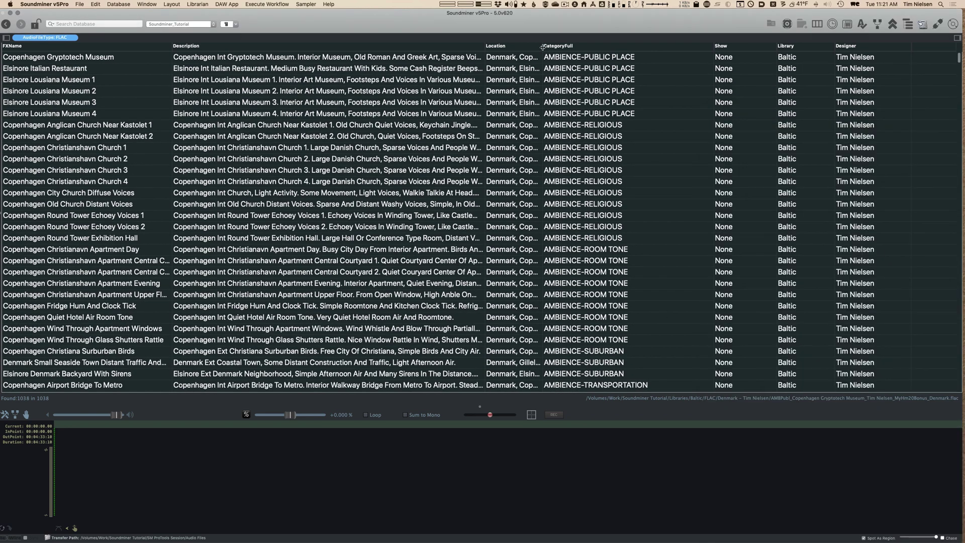
# Step: Widen the Location column and the Description column in the results list
pyautogui.moveTo(543, 46); pyautogui.dragTo(623, 48)
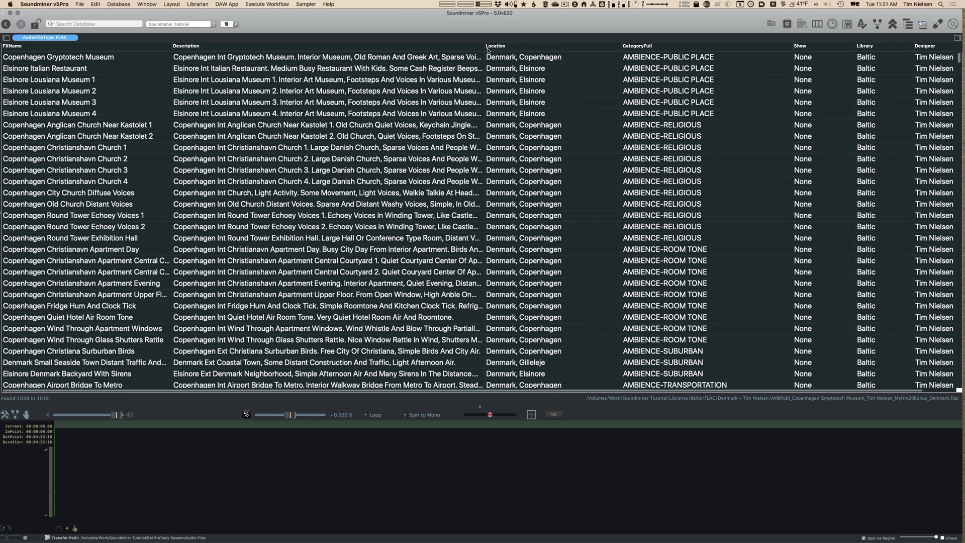
pyautogui.moveTo(485, 48); pyautogui.dragTo(548, 57)
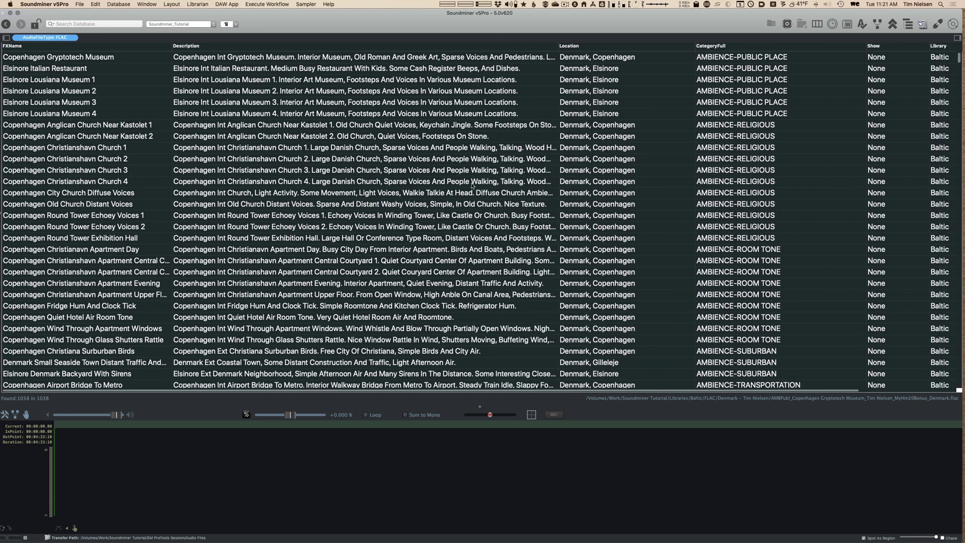